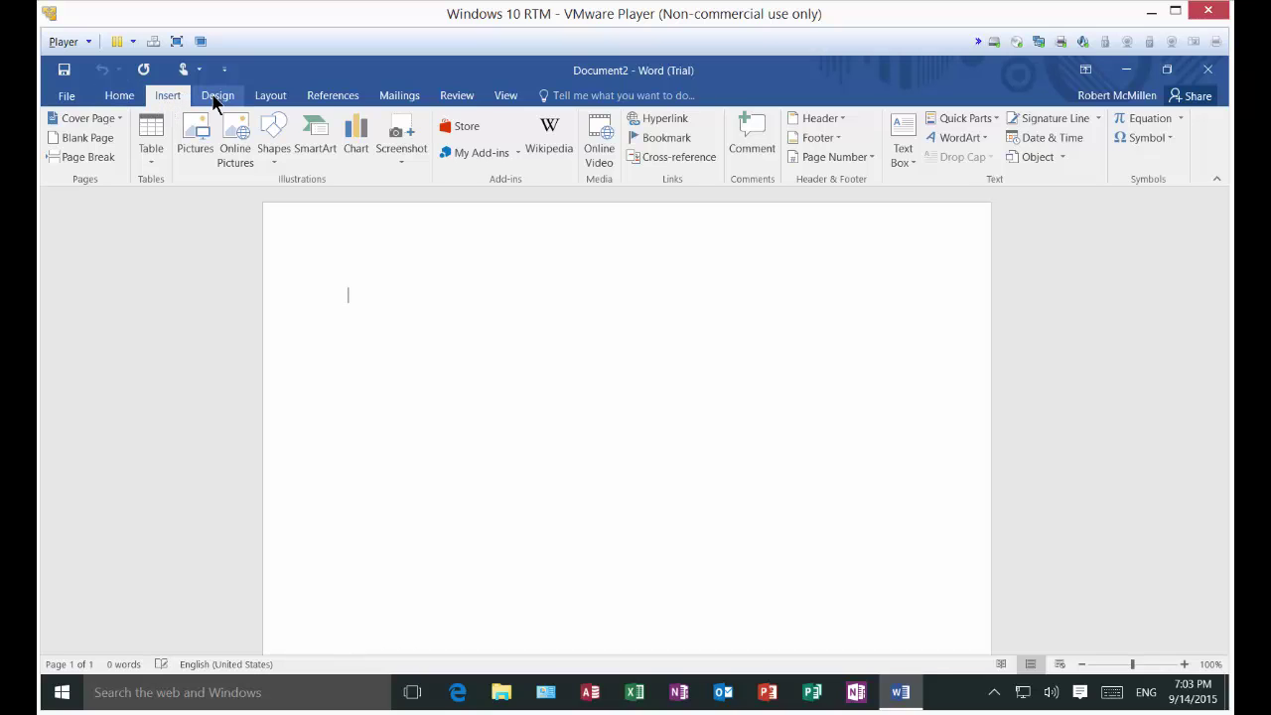
- Insert the picture DSCN0408.JPG from the Pictures folder into the blank document
{"action": "left_click", "coordinate": [198, 139]}
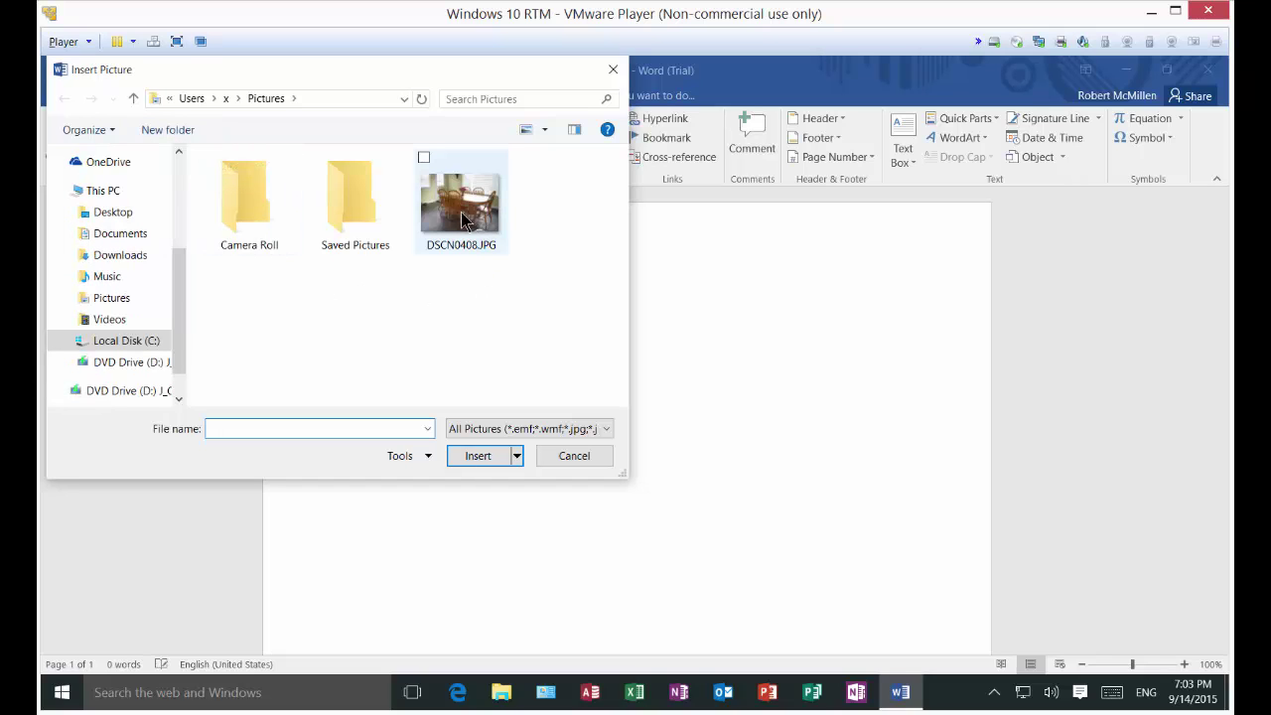
{"action": "double_click", "coordinate": [472, 220]}
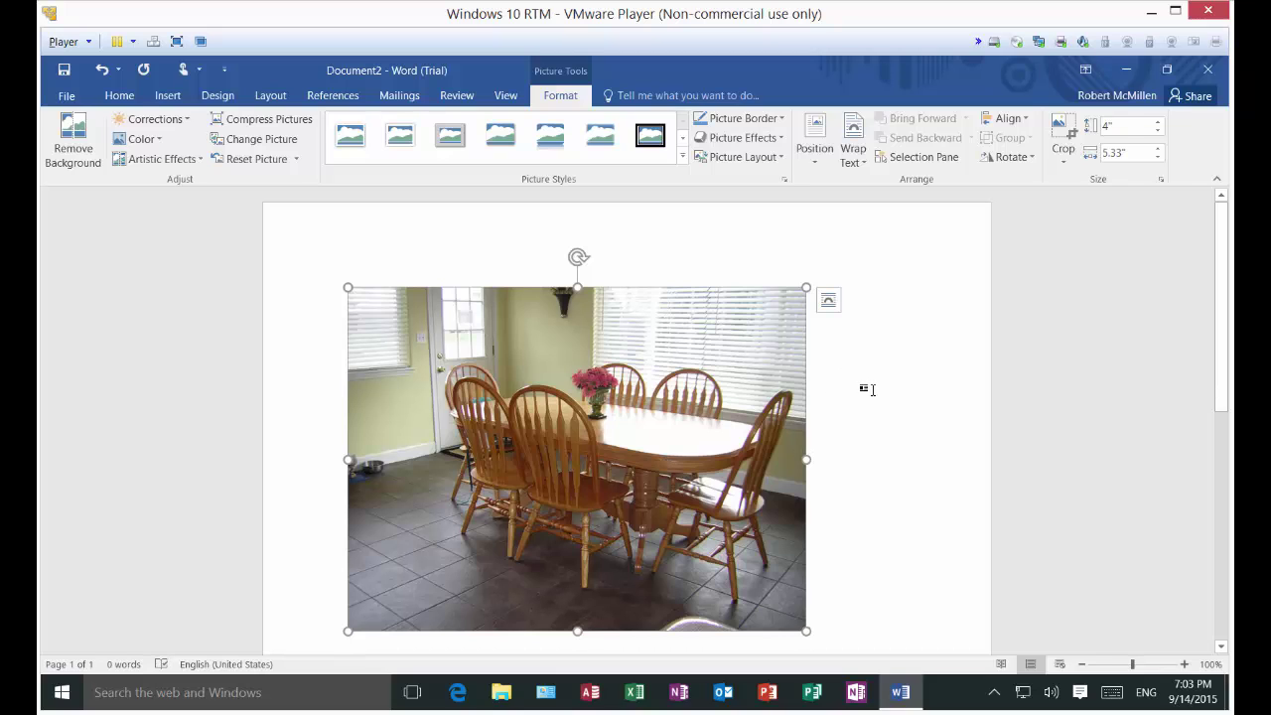
{"action": "left_click", "coordinate": [869, 420]}
{"action": "scroll", "coordinate": [868, 420], "scroll_direction": "down", "scroll_amount": 1}
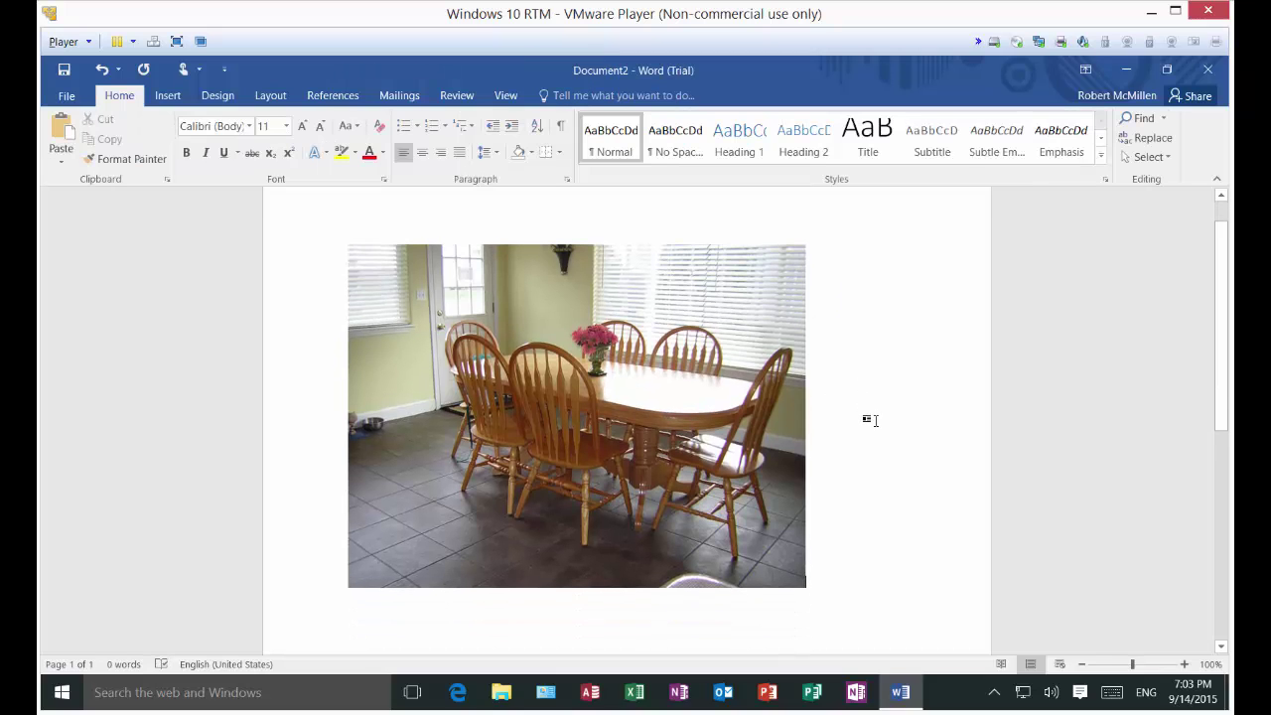
{"action": "left_click", "coordinate": [693, 397]}
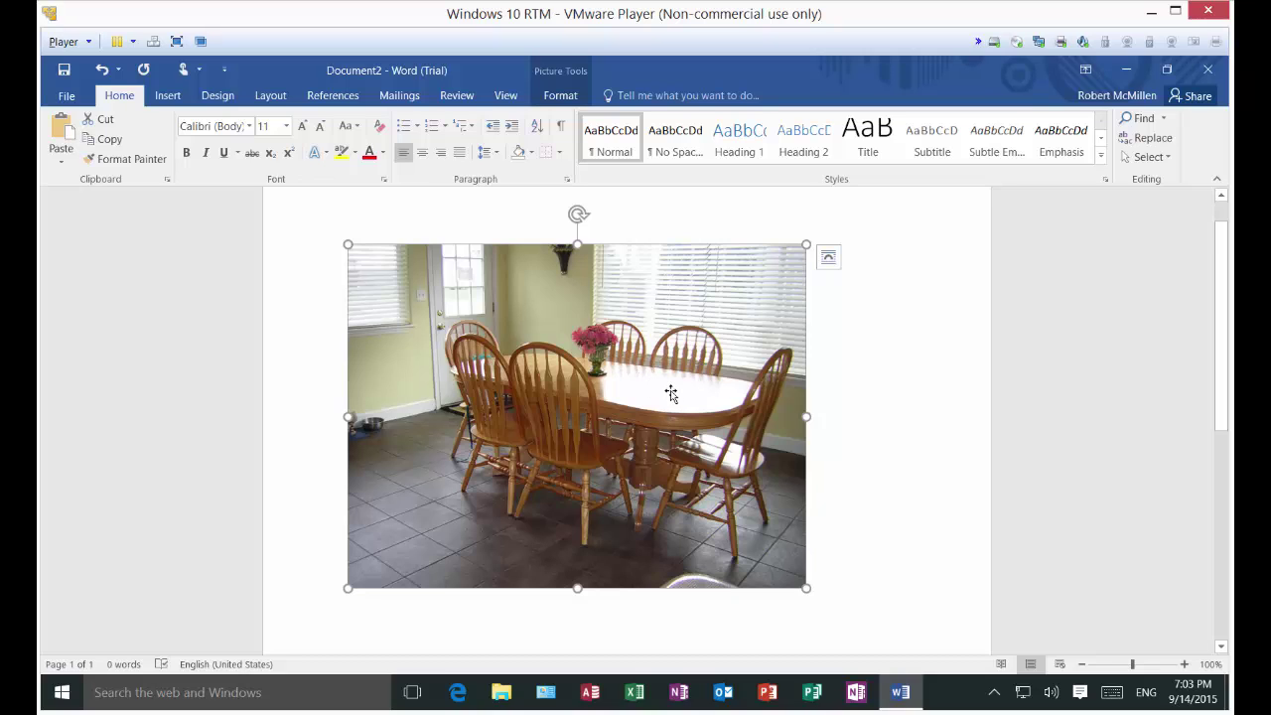
{"action": "left_click_drag", "start_coordinate": [662, 371], "coordinate": [708, 427]}
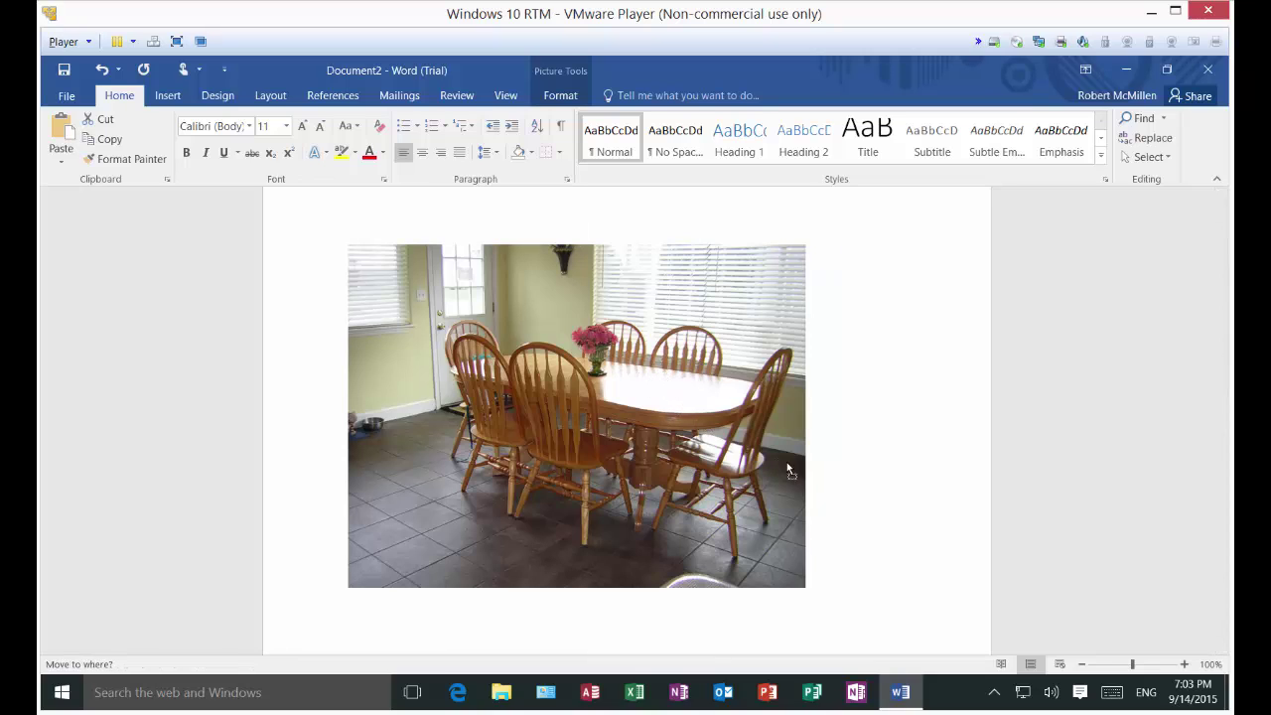
{"action": "left_click_drag", "start_coordinate": [787, 464], "coordinate": [705, 573]}
{"action": "scroll", "coordinate": [705, 573], "scroll_direction": "down", "scroll_amount": 1}
{"action": "scroll", "coordinate": [586, 412], "scroll_direction": "up", "scroll_amount": 2}
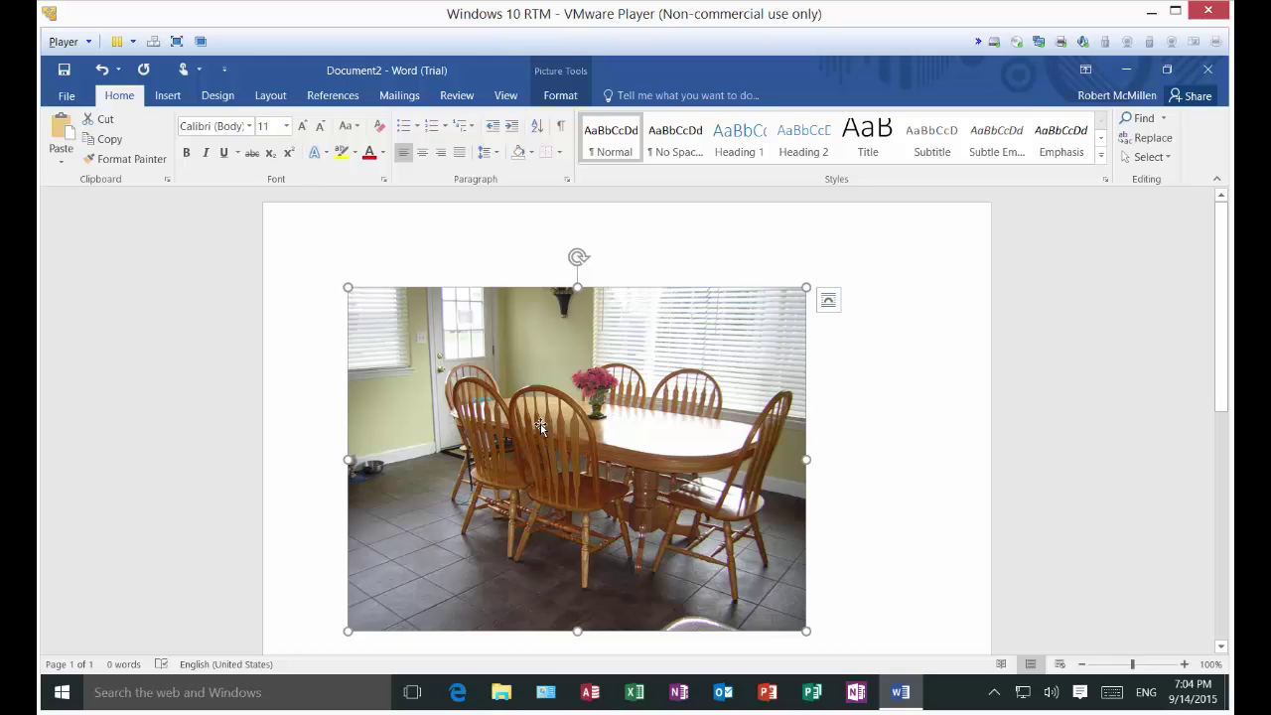
{"action": "left_click_drag", "start_coordinate": [555, 425], "coordinate": [559, 576]}
{"action": "scroll", "coordinate": [567, 420], "scroll_direction": "up", "scroll_amount": 3}
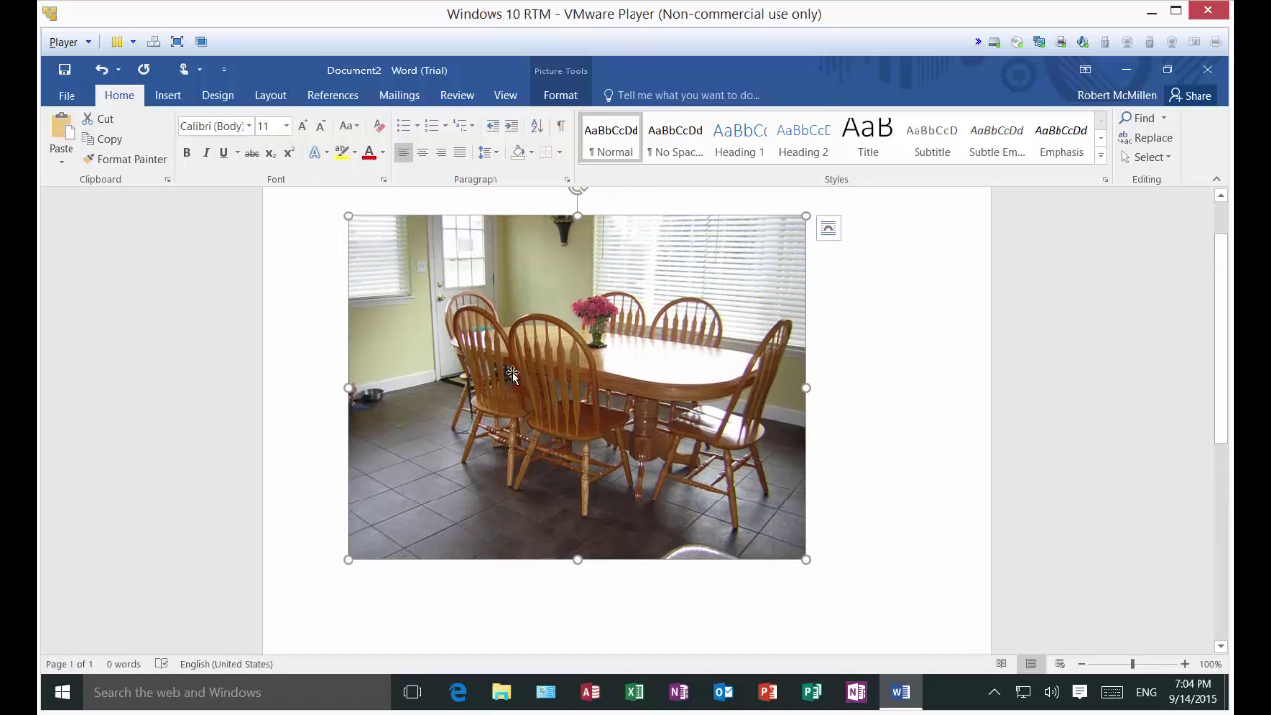
{"action": "scroll", "coordinate": [545, 393], "scroll_direction": "up", "scroll_amount": 1}
{"action": "scroll", "coordinate": [546, 393], "scroll_direction": "up", "scroll_amount": 1}
{"action": "scroll", "coordinate": [418, 417], "scroll_direction": "down", "scroll_amount": 3}
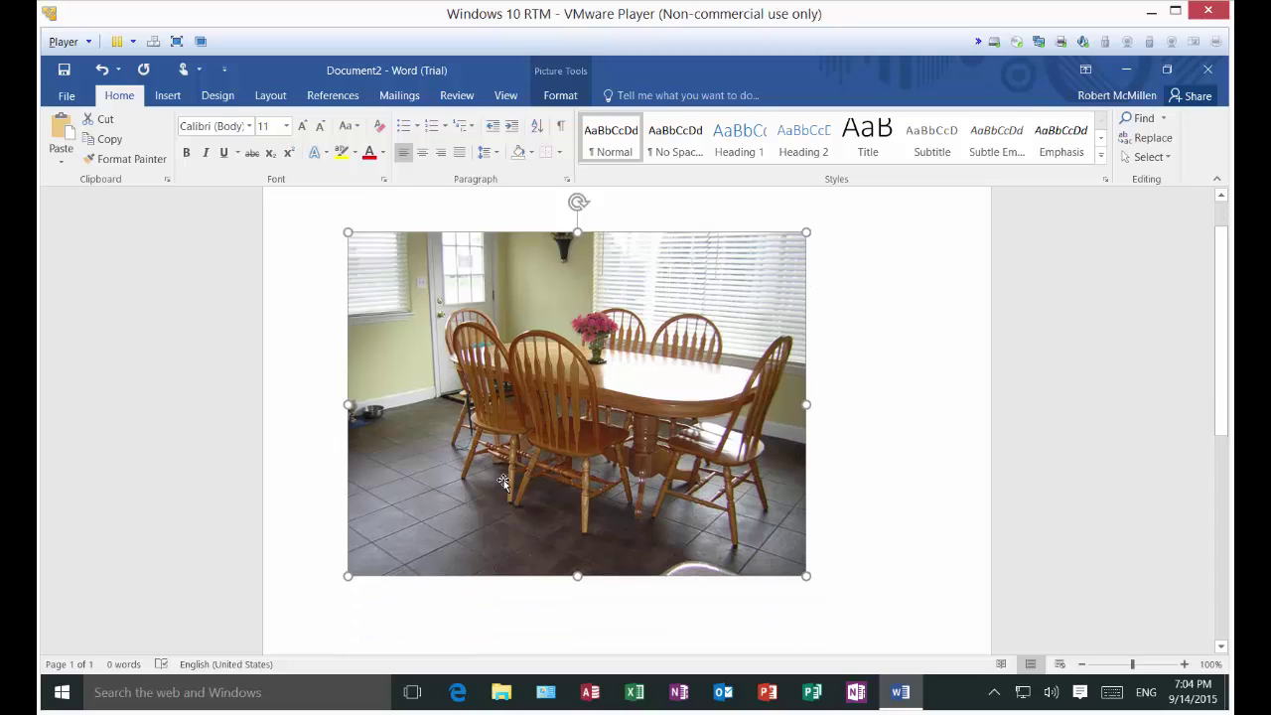
- Type a line of sample text and drag the photo below it
{"action": "left_click", "coordinate": [849, 510]}
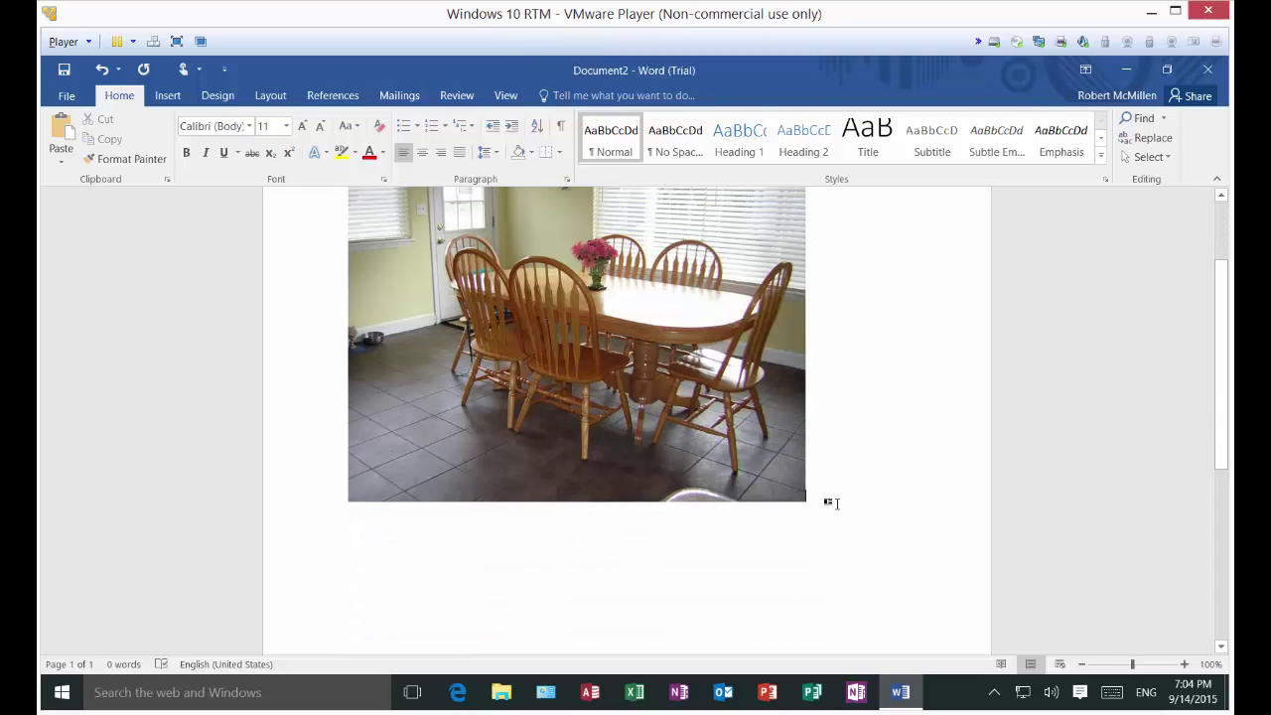
{"action": "type", "text": "oijfdg"}
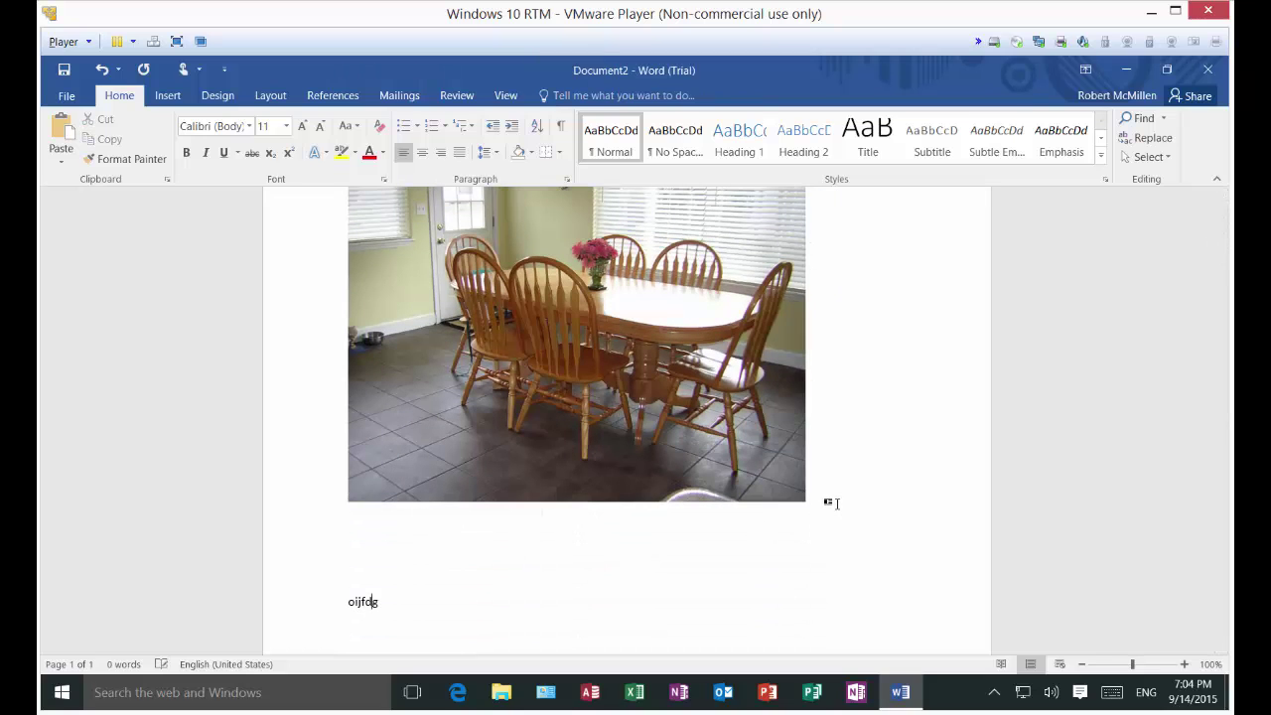
{"action": "type", "text": "ofijgoijfgojfigoijfgojigoijfgesdg"}
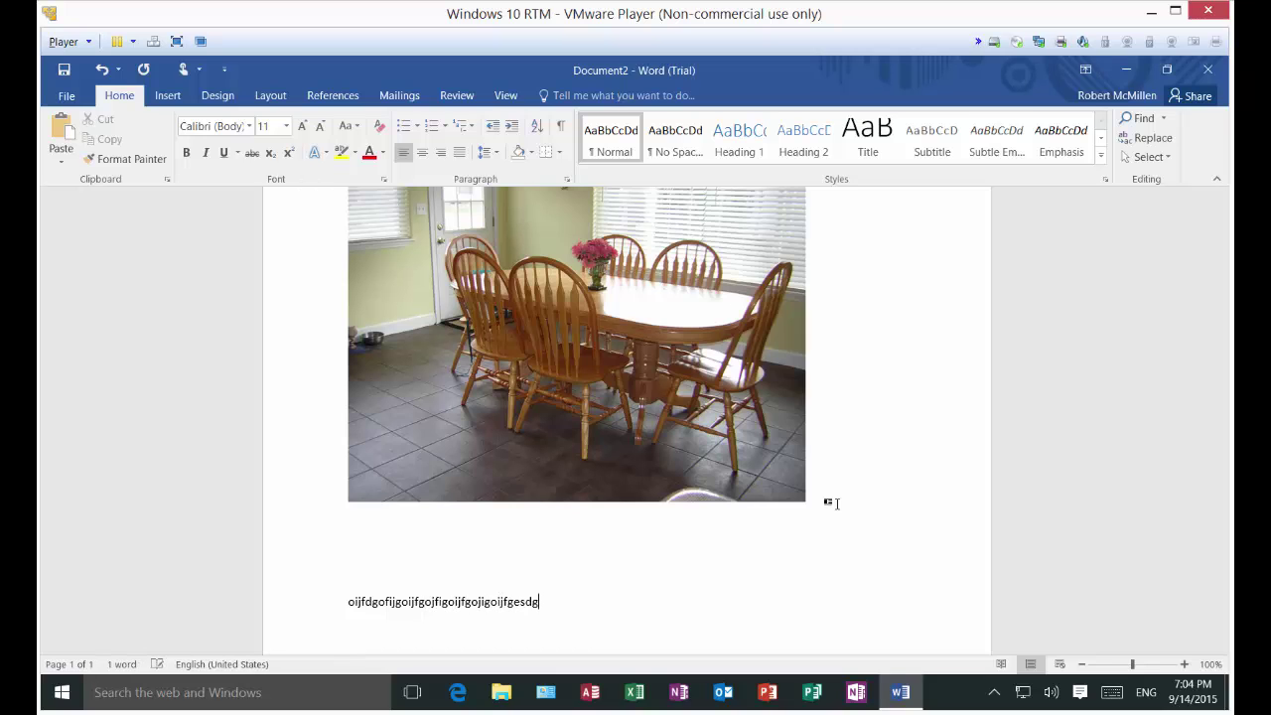
{"action": "left_click_drag", "start_coordinate": [577, 510], "coordinate": [587, 627]}
{"action": "scroll", "coordinate": [586, 612], "scroll_direction": "up", "scroll_amount": 4}
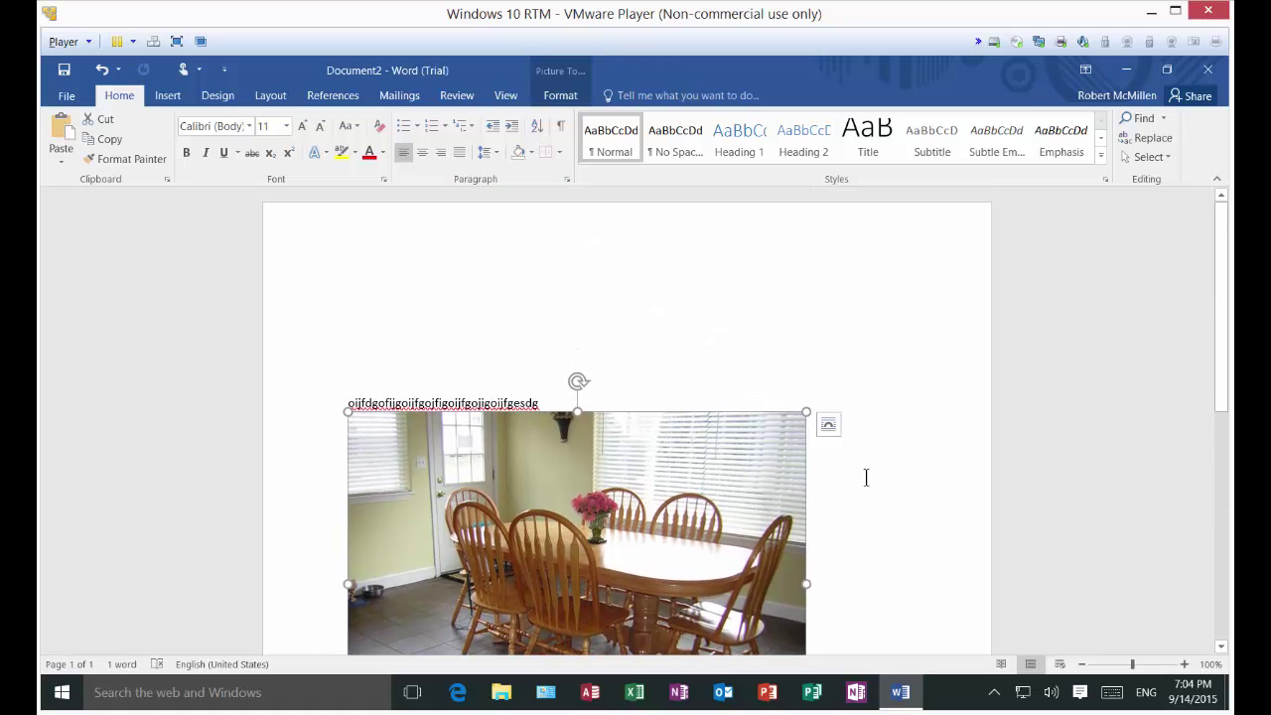
{"action": "scroll", "coordinate": [866, 477], "scroll_direction": "down", "scroll_amount": 2}
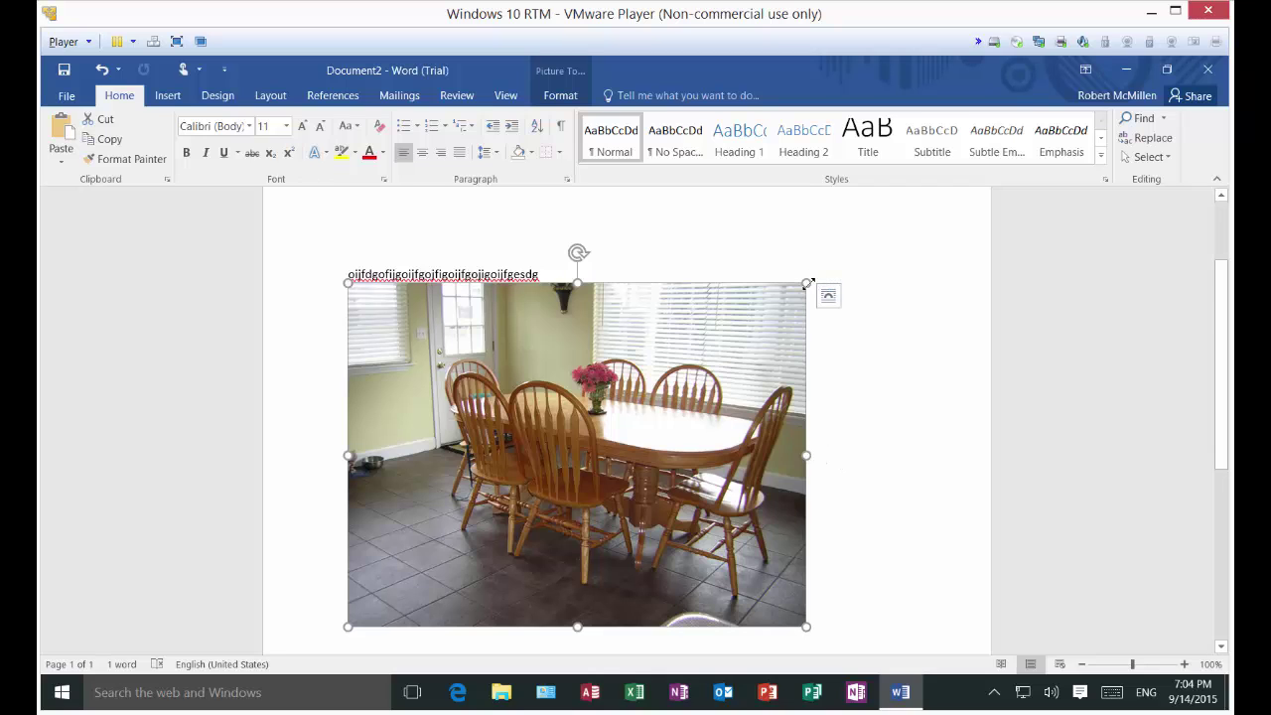
- Shrink the photo from its corner handle and delete the sample text
{"action": "left_click_drag", "start_coordinate": [808, 284], "coordinate": [612, 404]}
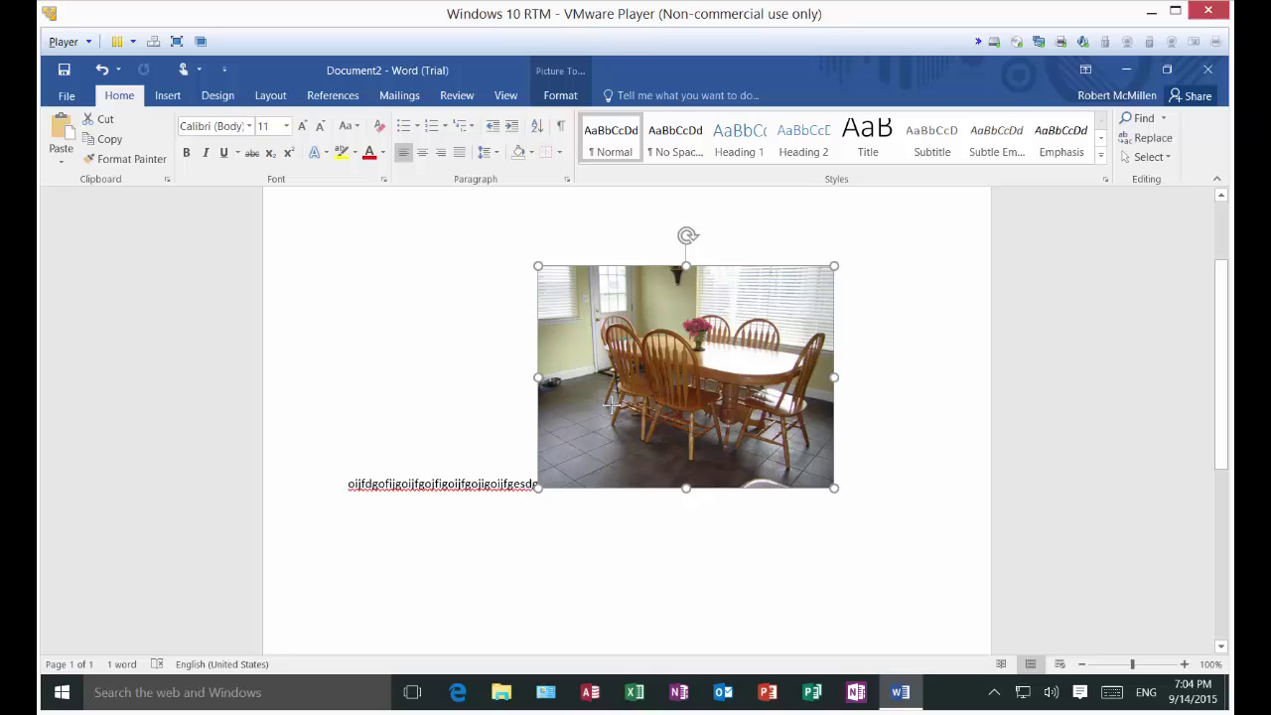
{"action": "double_click", "coordinate": [513, 483]}
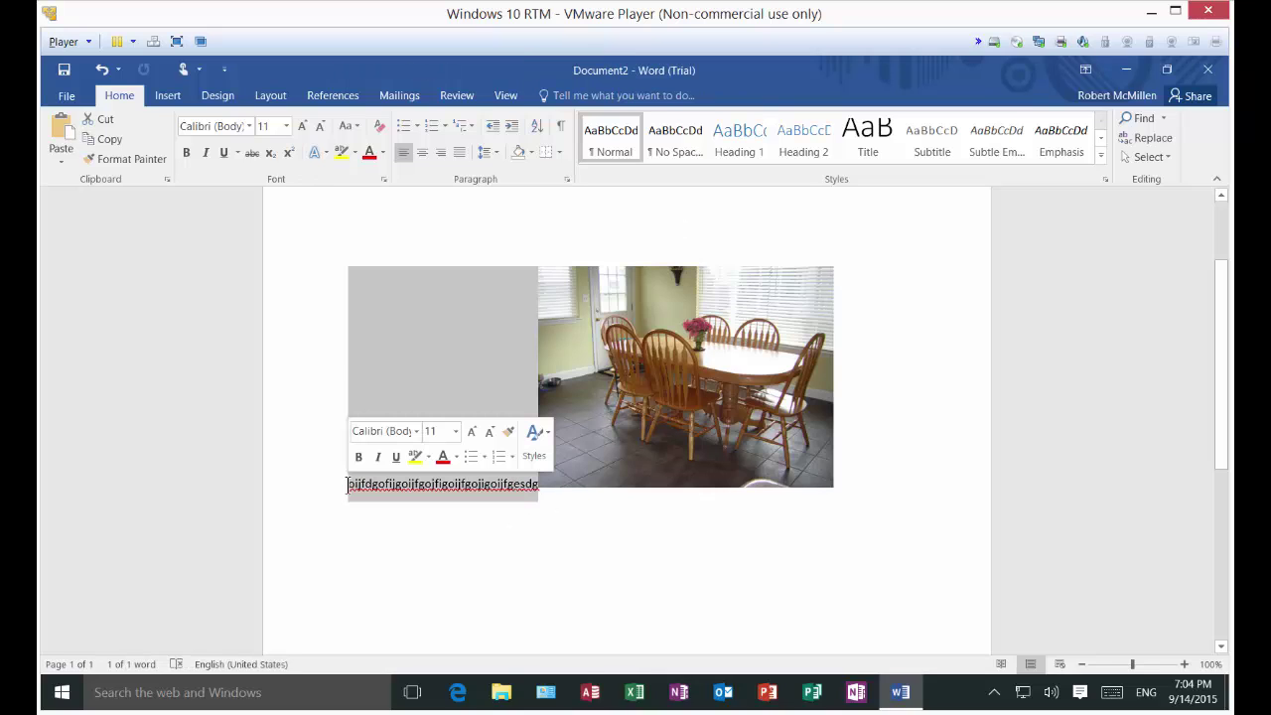
{"action": "key", "text": "BackSpace"}
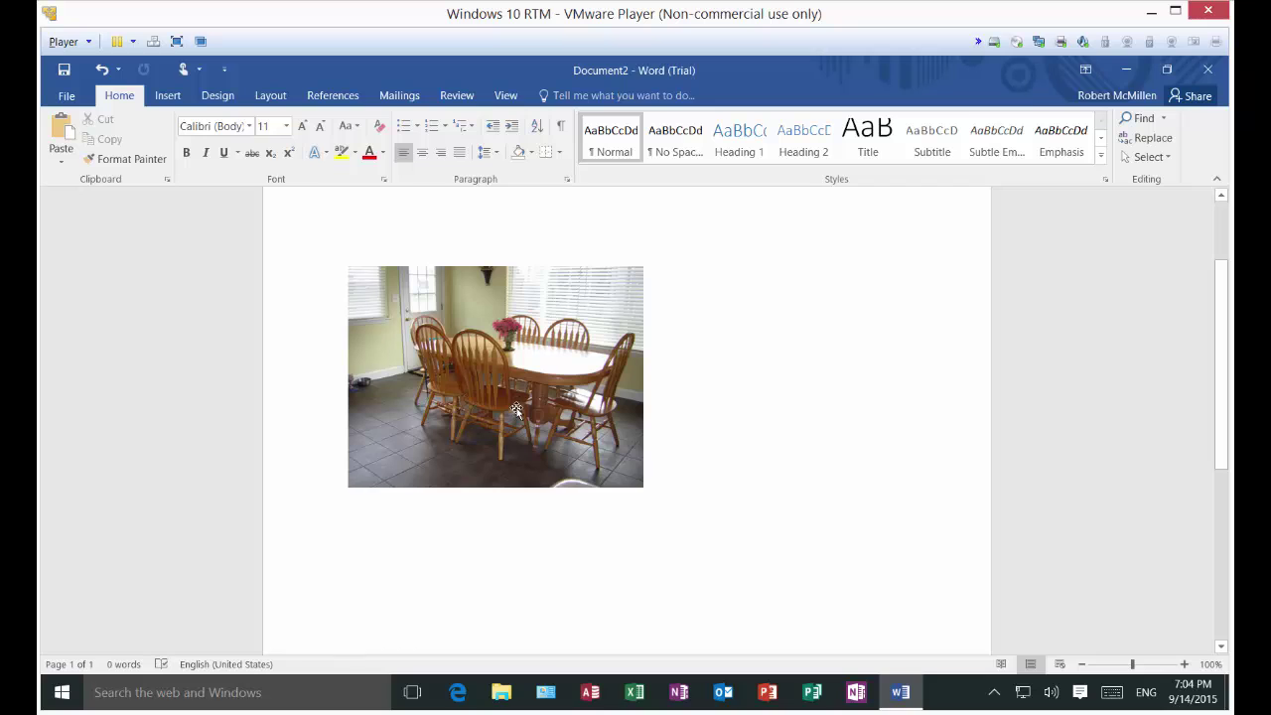
- Enlarge the photo from its lower-right corner, then rotate it clockwise
{"action": "left_click", "coordinate": [515, 410]}
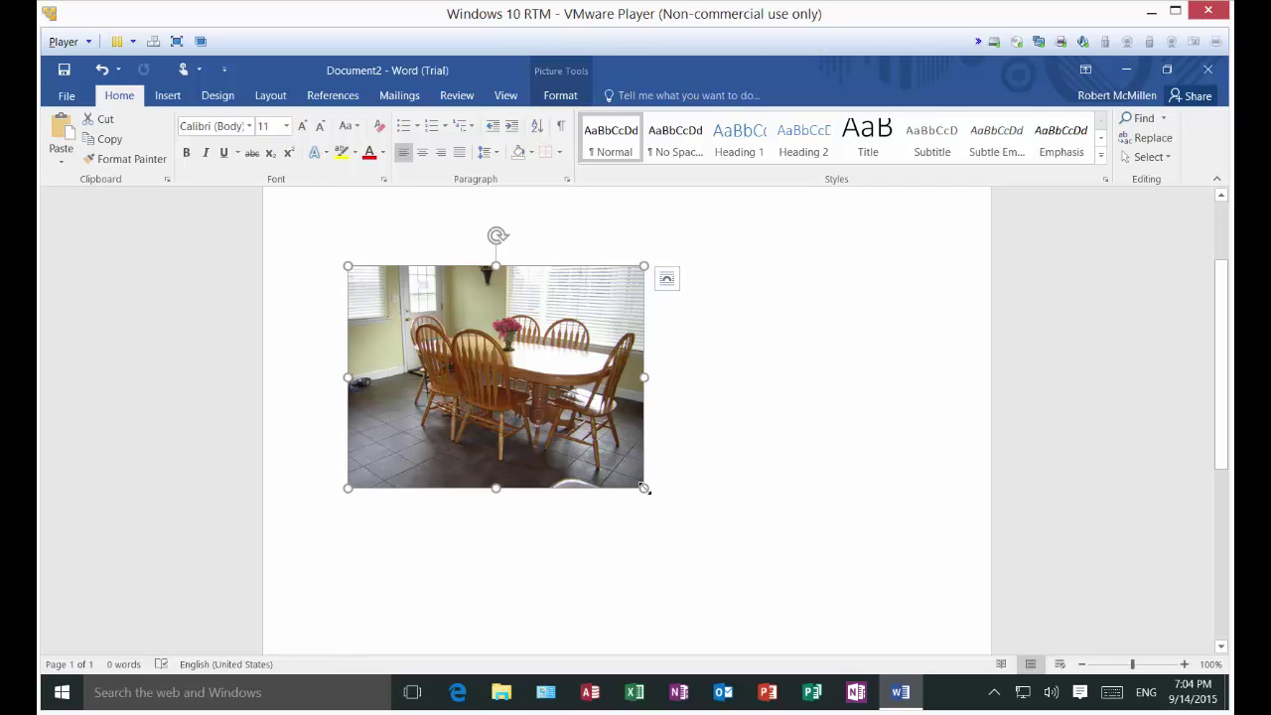
{"action": "left_click_drag", "start_coordinate": [670, 514], "coordinate": [749, 566]}
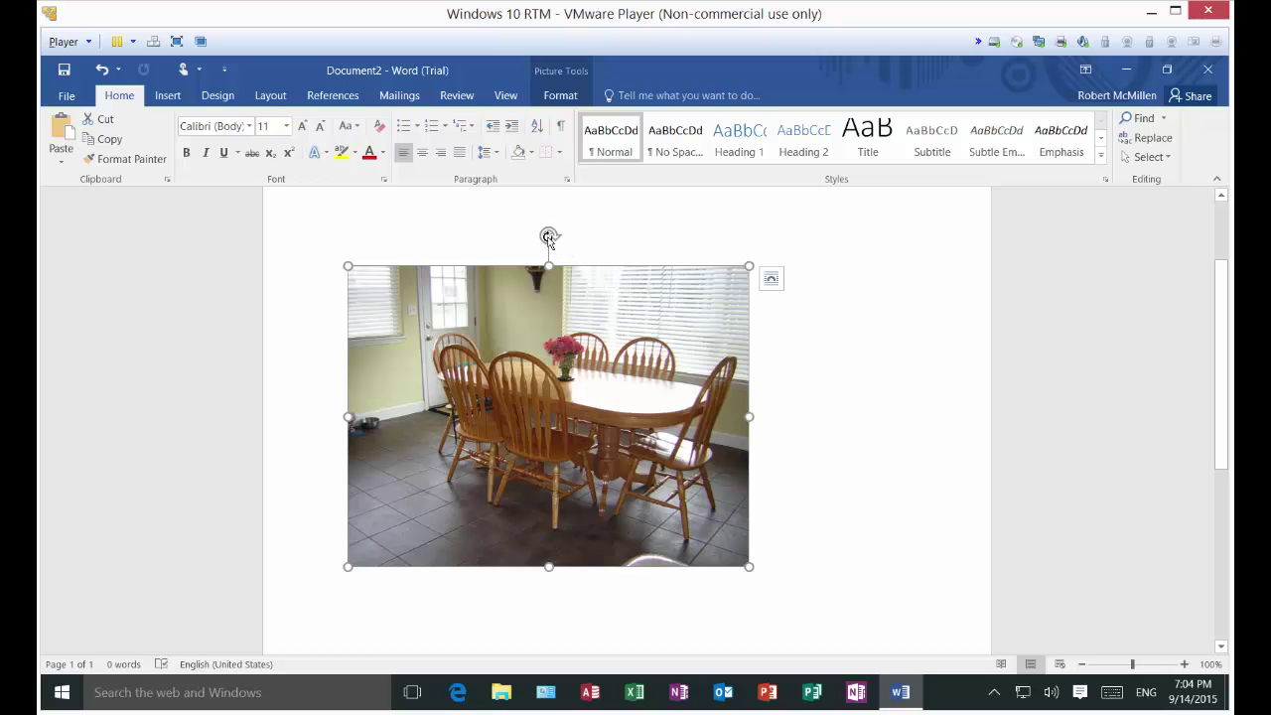
{"action": "left_click_drag", "start_coordinate": [548, 238], "coordinate": [442, 292]}
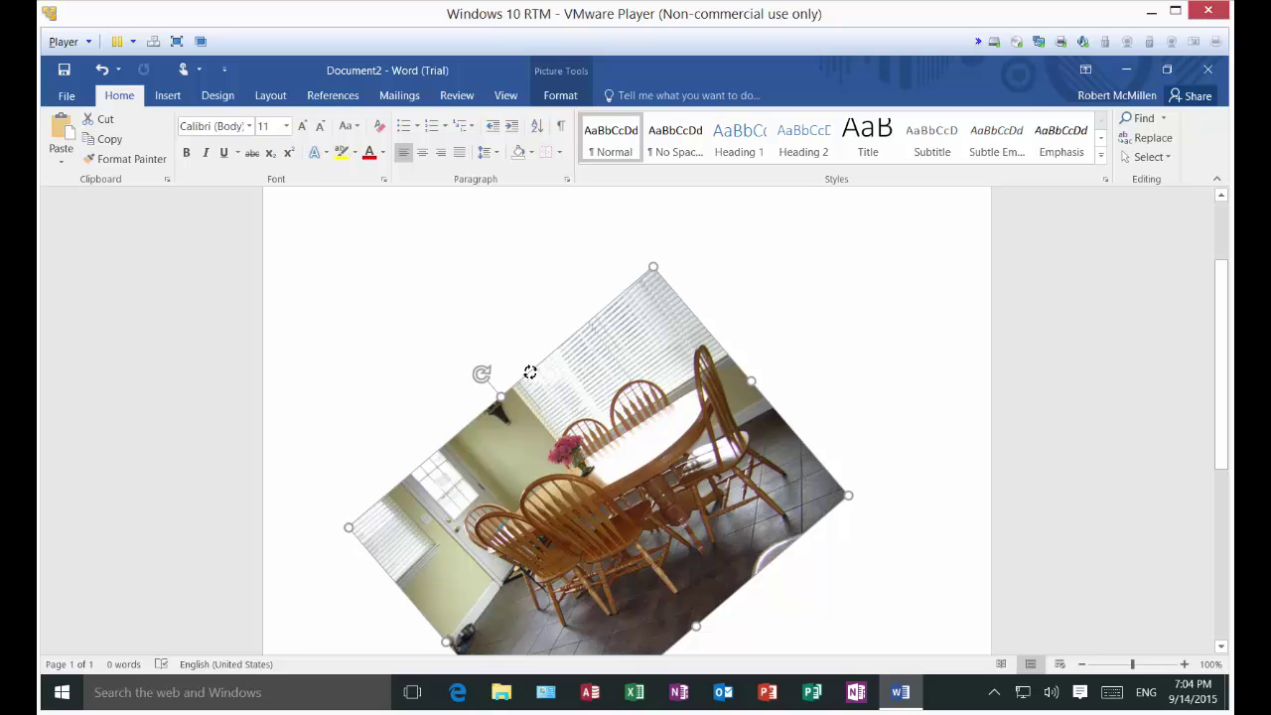
{"action": "scroll", "coordinate": [747, 481], "scroll_direction": "down", "scroll_amount": 3}
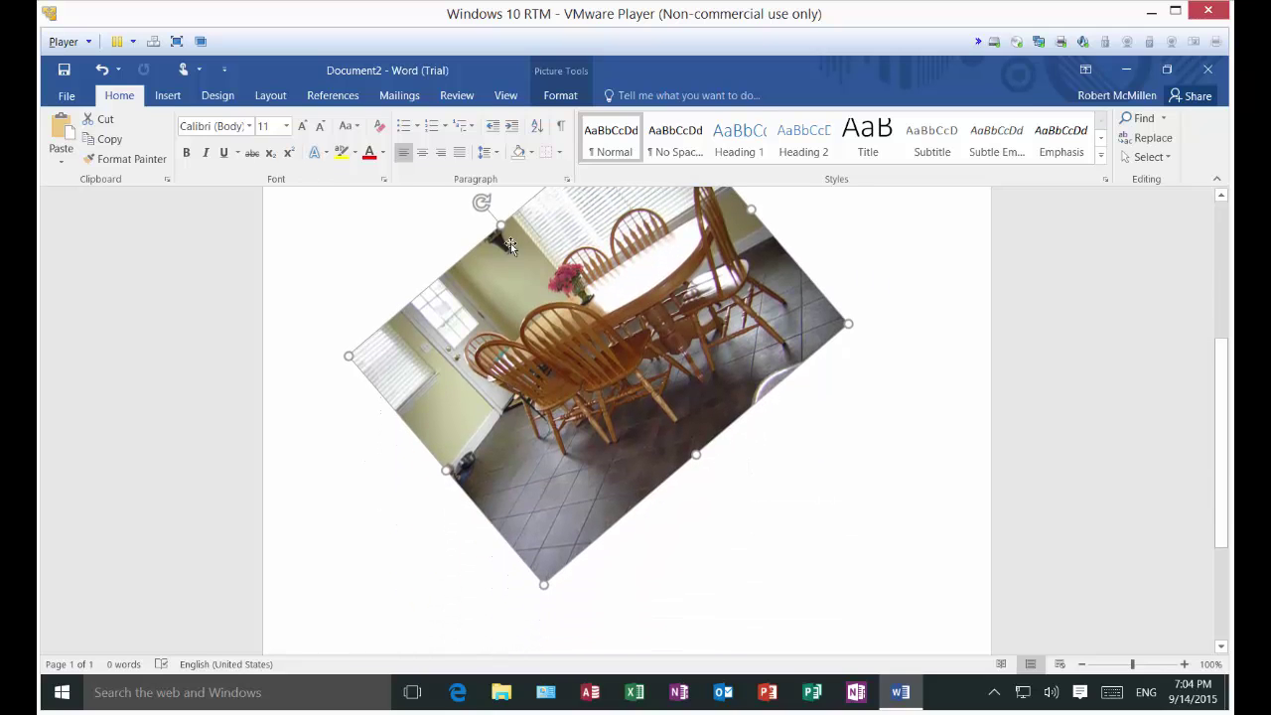
{"action": "left_click_drag", "start_coordinate": [480, 205], "coordinate": [437, 343]}
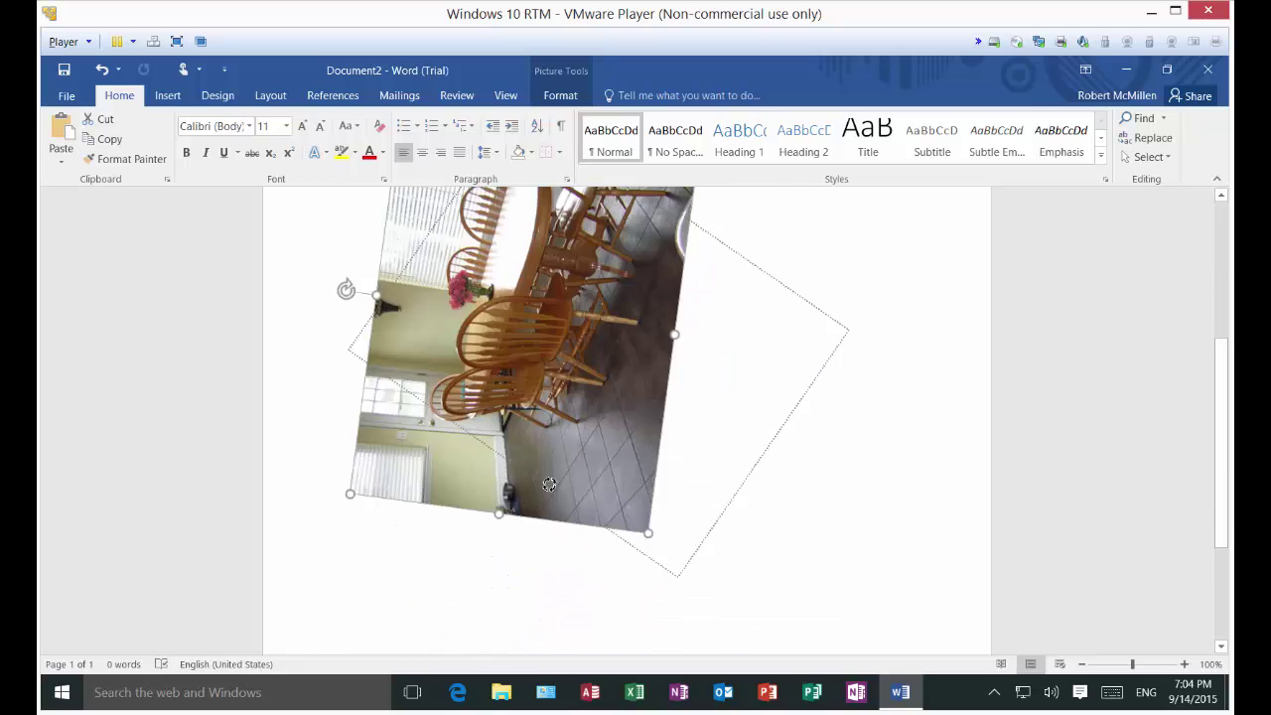
- Turn the photo further, then rotate it back upright and reselect it
{"action": "left_click_drag", "start_coordinate": [549, 483], "coordinate": [765, 333]}
{"action": "scroll", "coordinate": [795, 380], "scroll_direction": "up", "scroll_amount": 3}
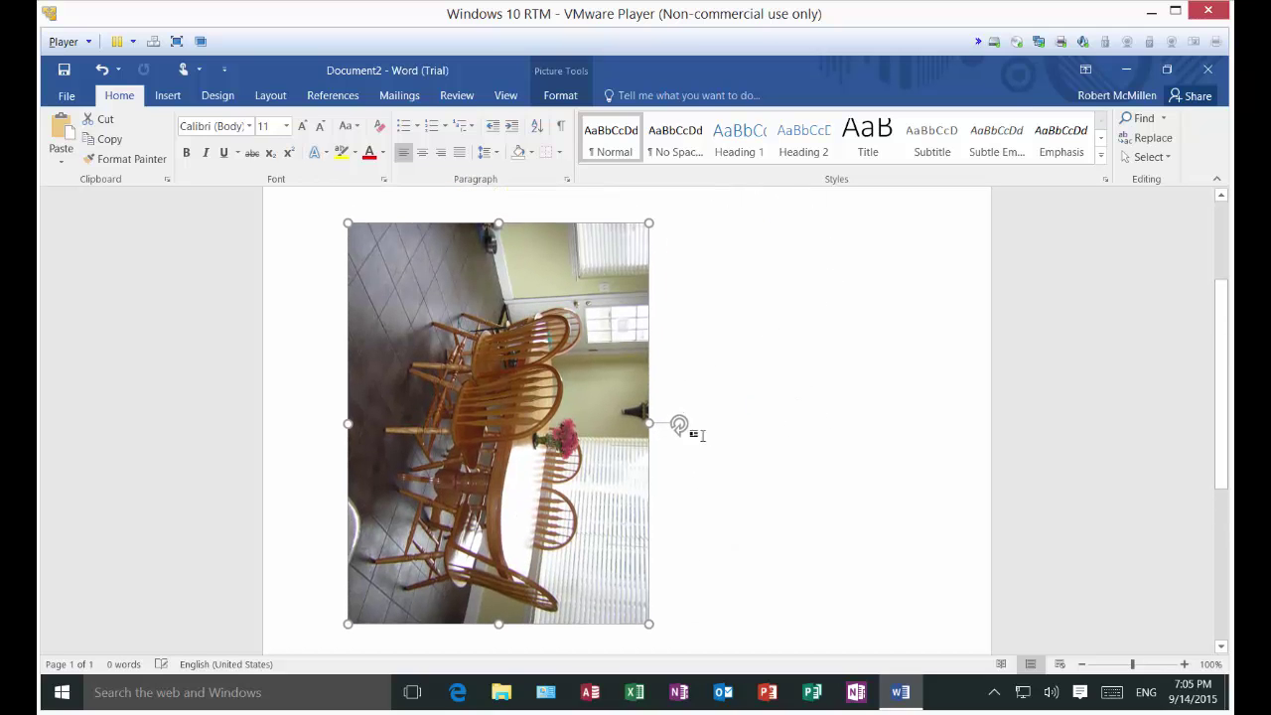
{"action": "left_click_drag", "start_coordinate": [679, 424], "coordinate": [512, 278]}
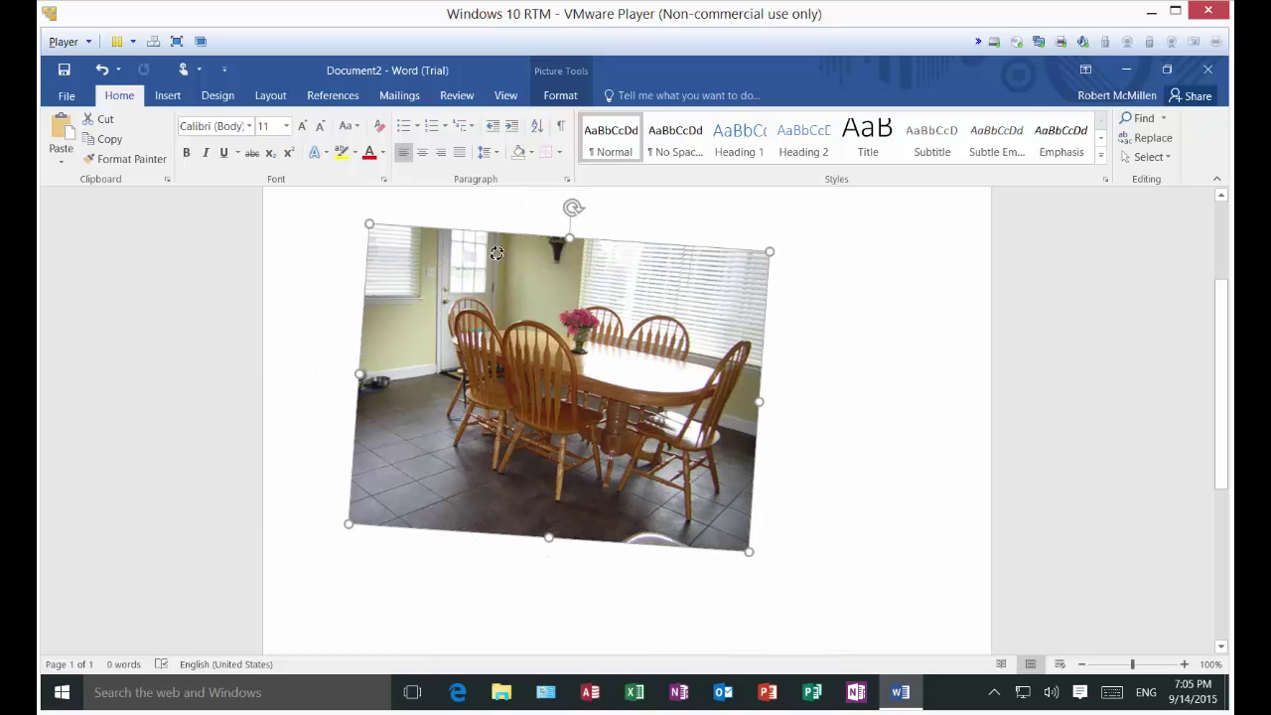
{"action": "mouse_move", "coordinate": [572, 208]}
{"action": "left_mouse_down"}
{"action": "mouse_move", "coordinate": [487, 209]}
{"action": "mouse_move", "coordinate": [556, 216]}
{"action": "left_mouse_up"}
{"action": "left_click", "coordinate": [778, 325]}
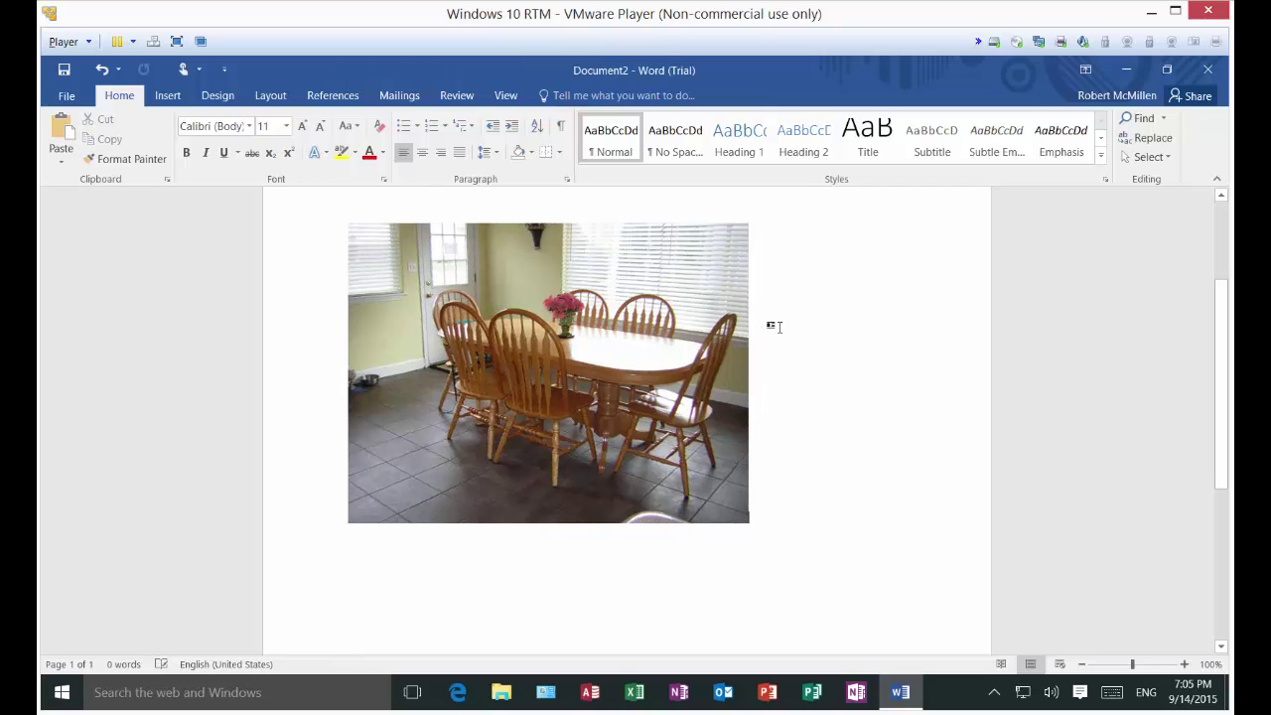
{"action": "scroll", "coordinate": [817, 344], "scroll_direction": "down", "scroll_amount": 1}
{"action": "left_click", "coordinate": [658, 329]}
- Set the photo's wrapping to In Front of Text with Fix position on page
{"action": "scroll", "coordinate": [788, 335], "scroll_direction": "up", "scroll_amount": 2}
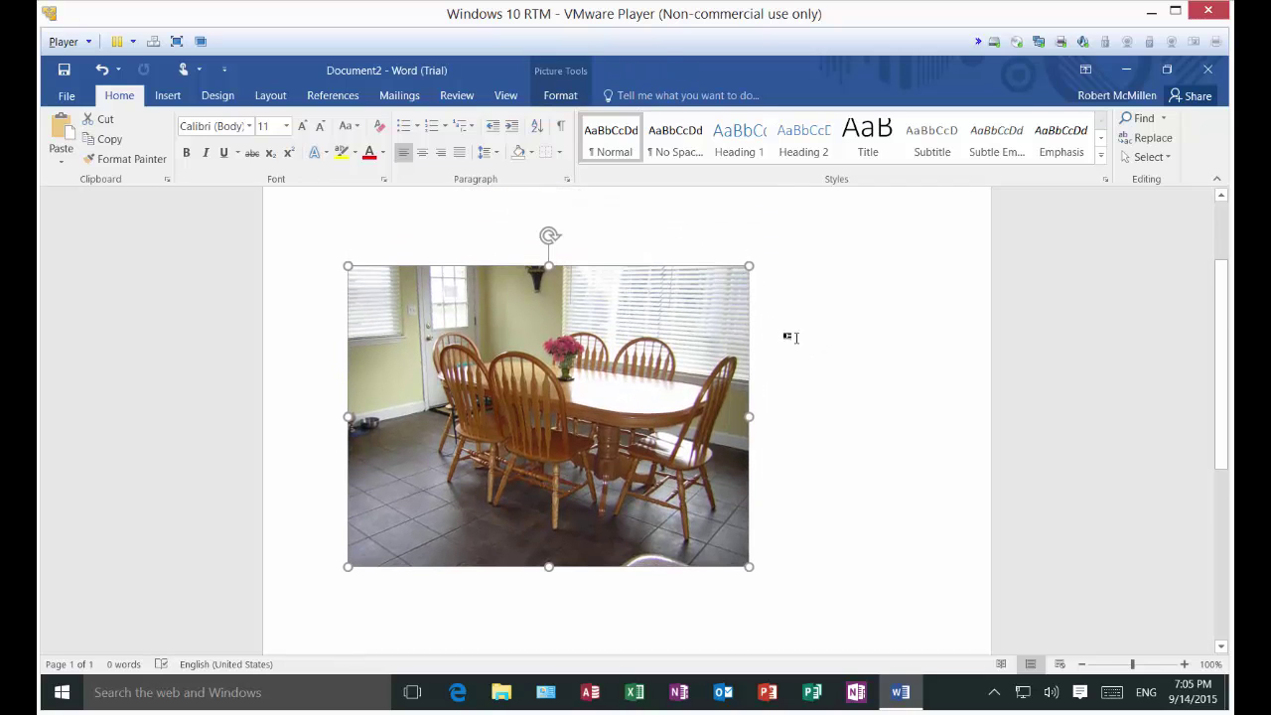
{"action": "left_click", "coordinate": [770, 281]}
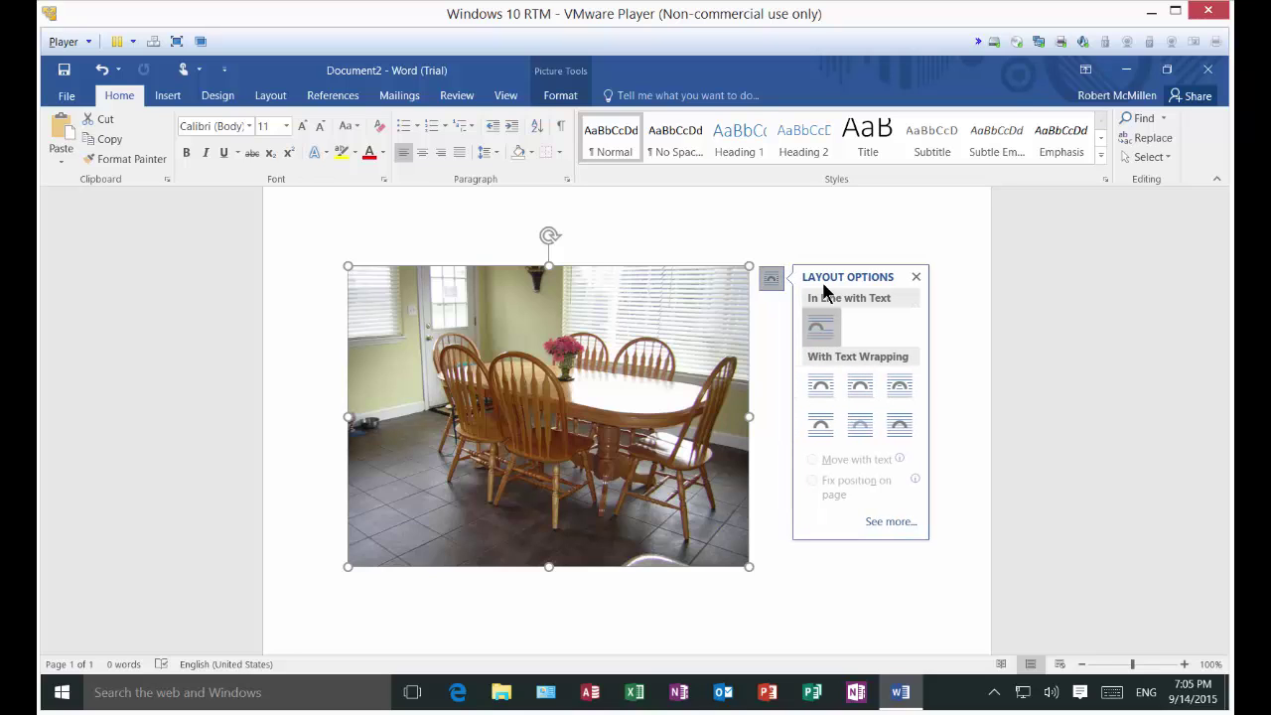
{"action": "left_click", "coordinate": [820, 392]}
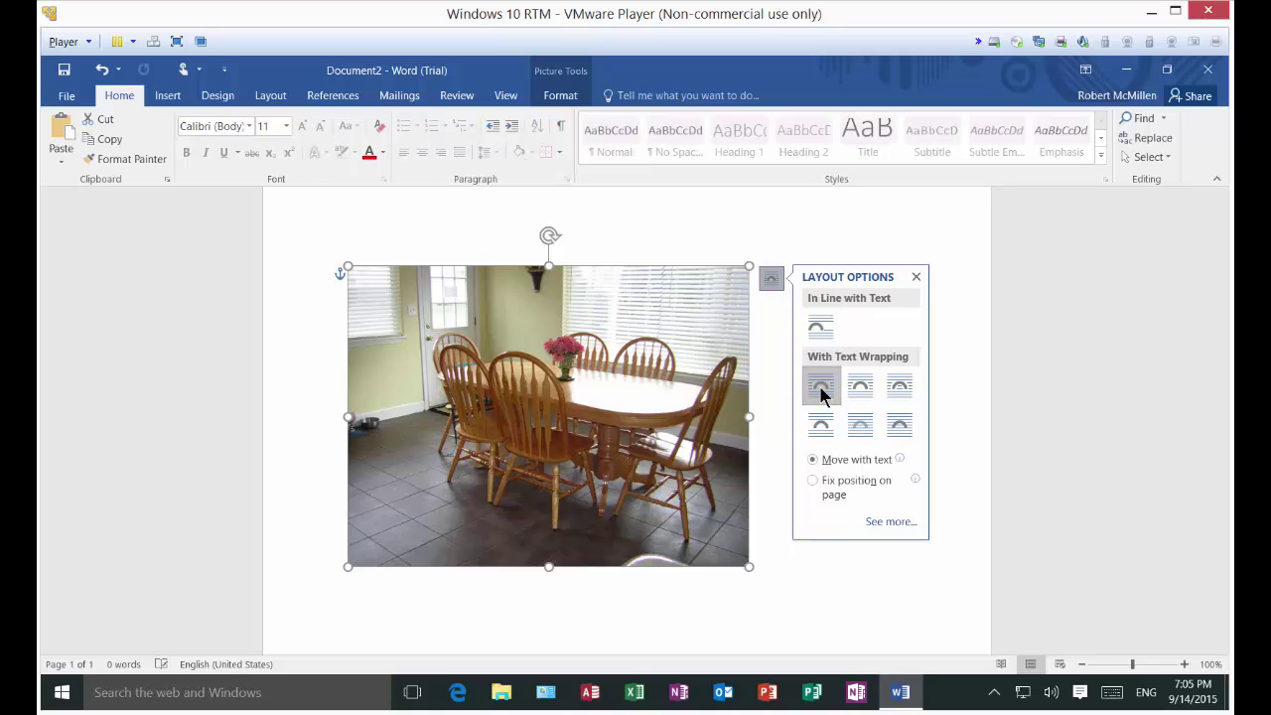
{"action": "left_click", "coordinate": [862, 427]}
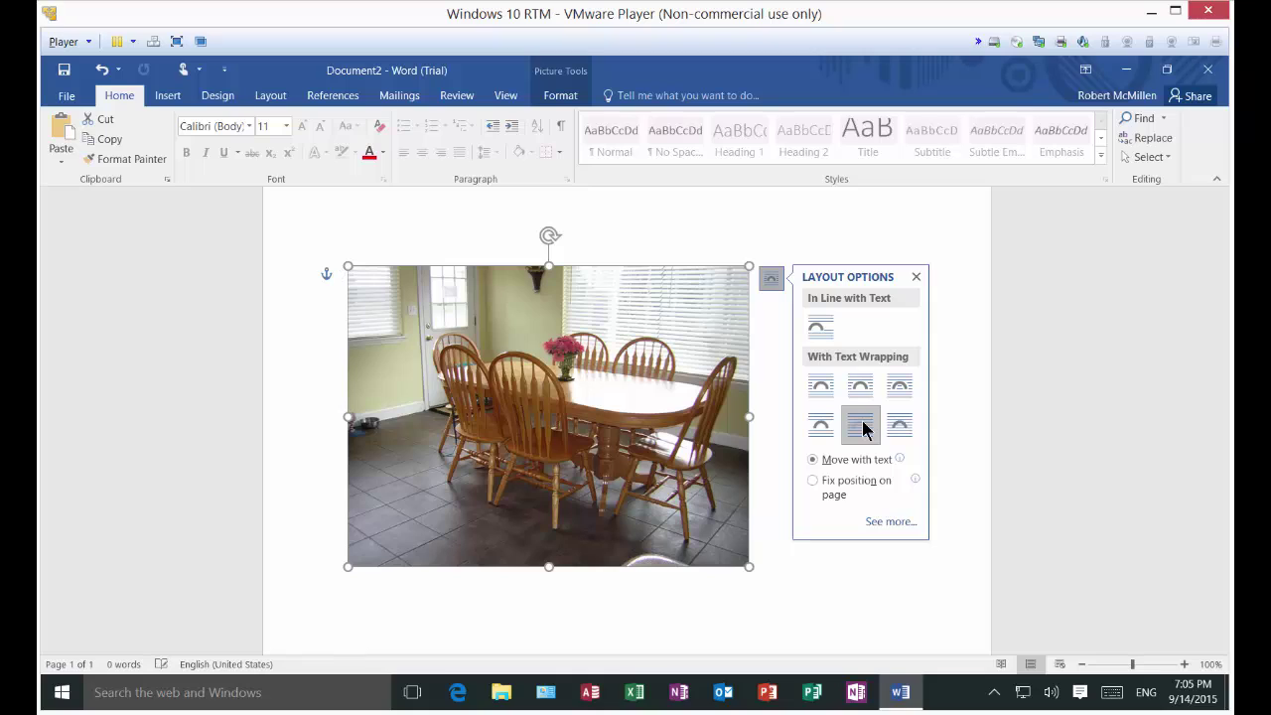
{"action": "left_click", "coordinate": [898, 425]}
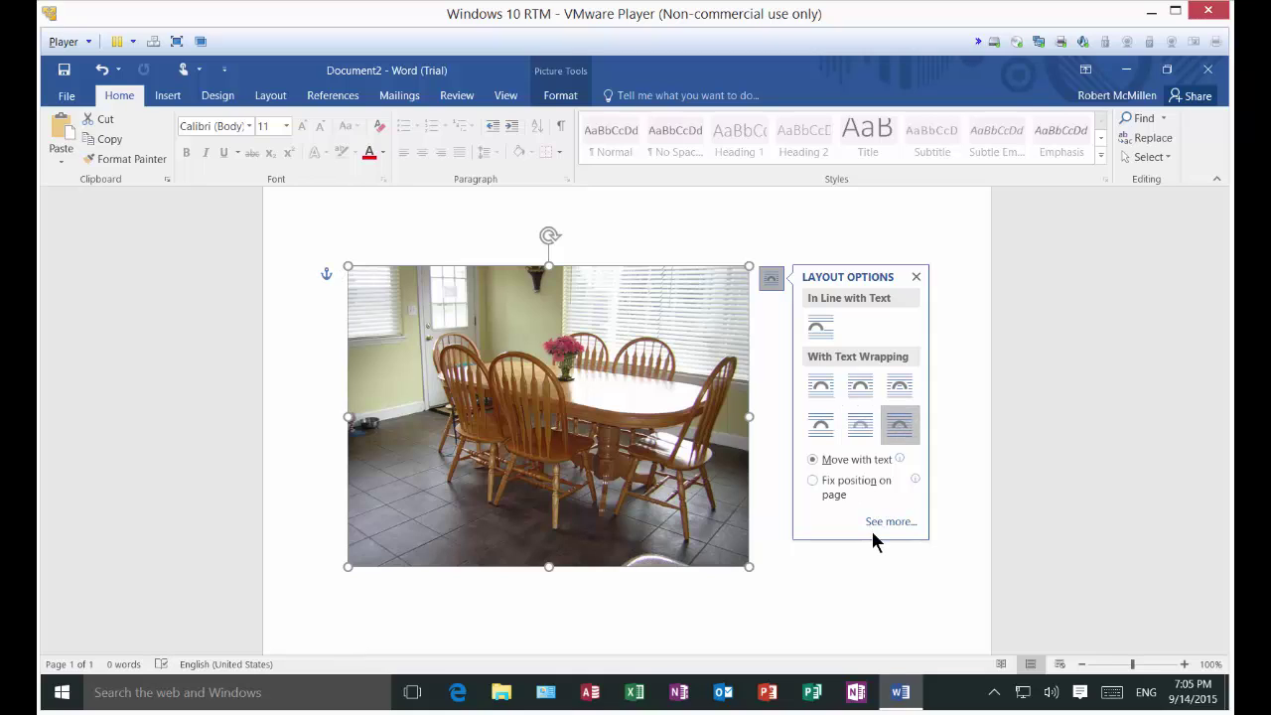
{"action": "left_click", "coordinate": [814, 481]}
{"action": "left_click", "coordinate": [806, 561]}
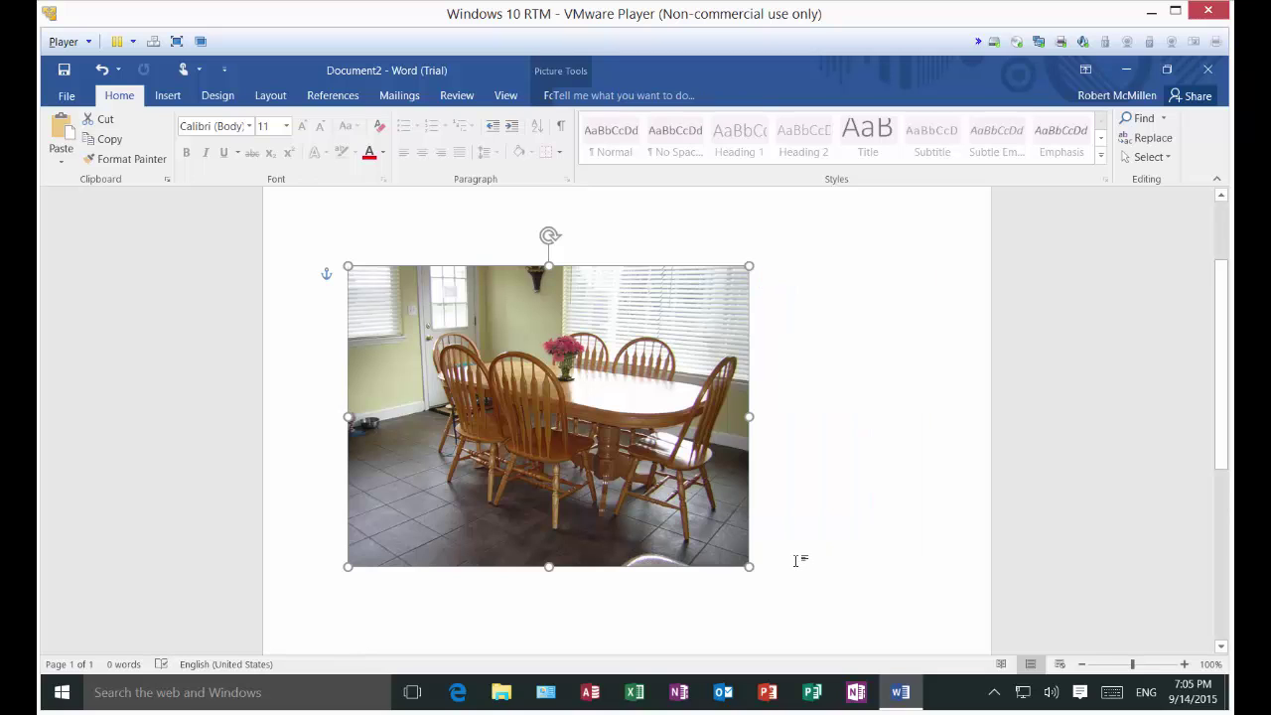
- Nudge the photo right and set its Horizontal Alignment to Right
{"action": "left_click", "coordinate": [669, 415]}
{"action": "left_click_drag", "start_coordinate": [669, 415], "coordinate": [753, 417]}
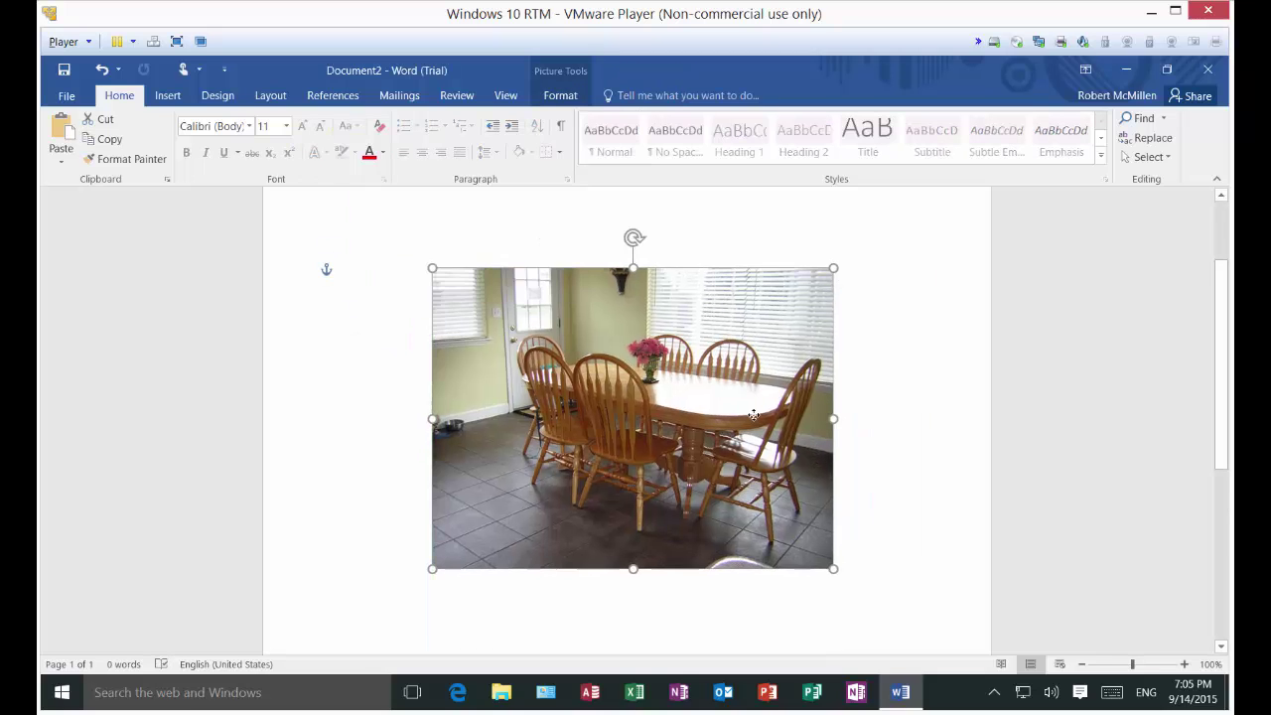
{"action": "left_click", "coordinate": [854, 284]}
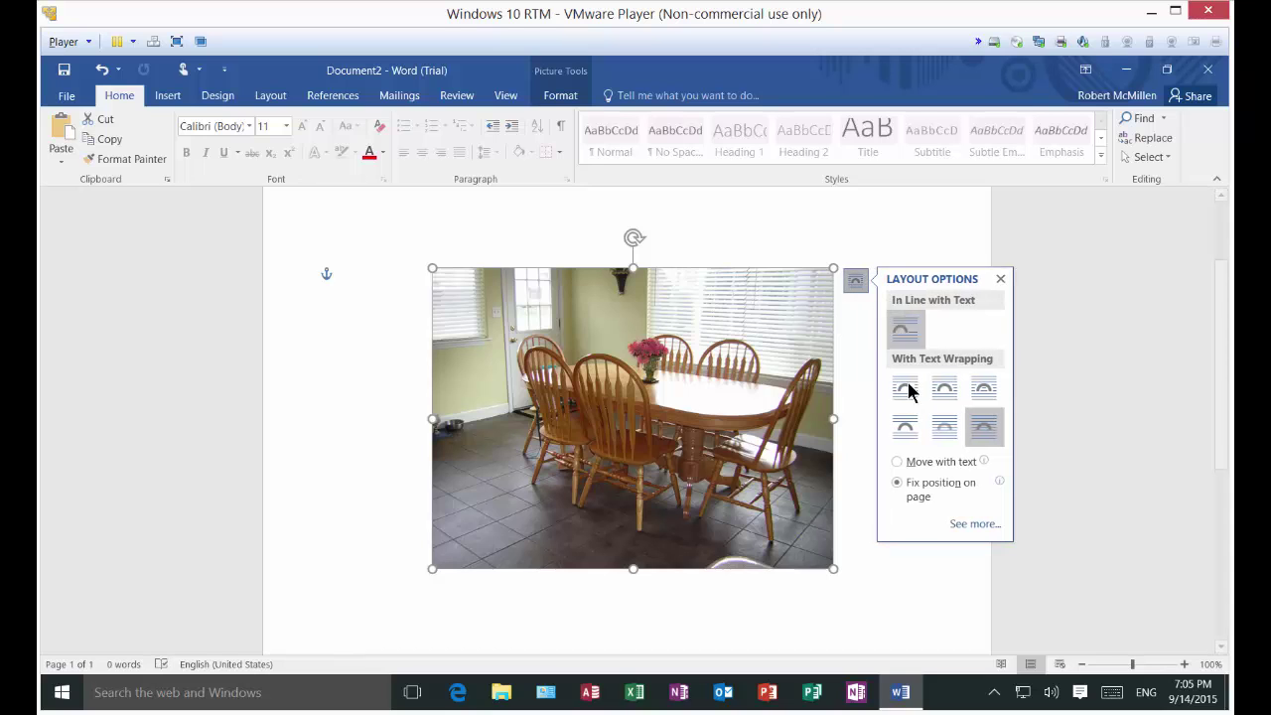
{"action": "left_click", "coordinate": [978, 528]}
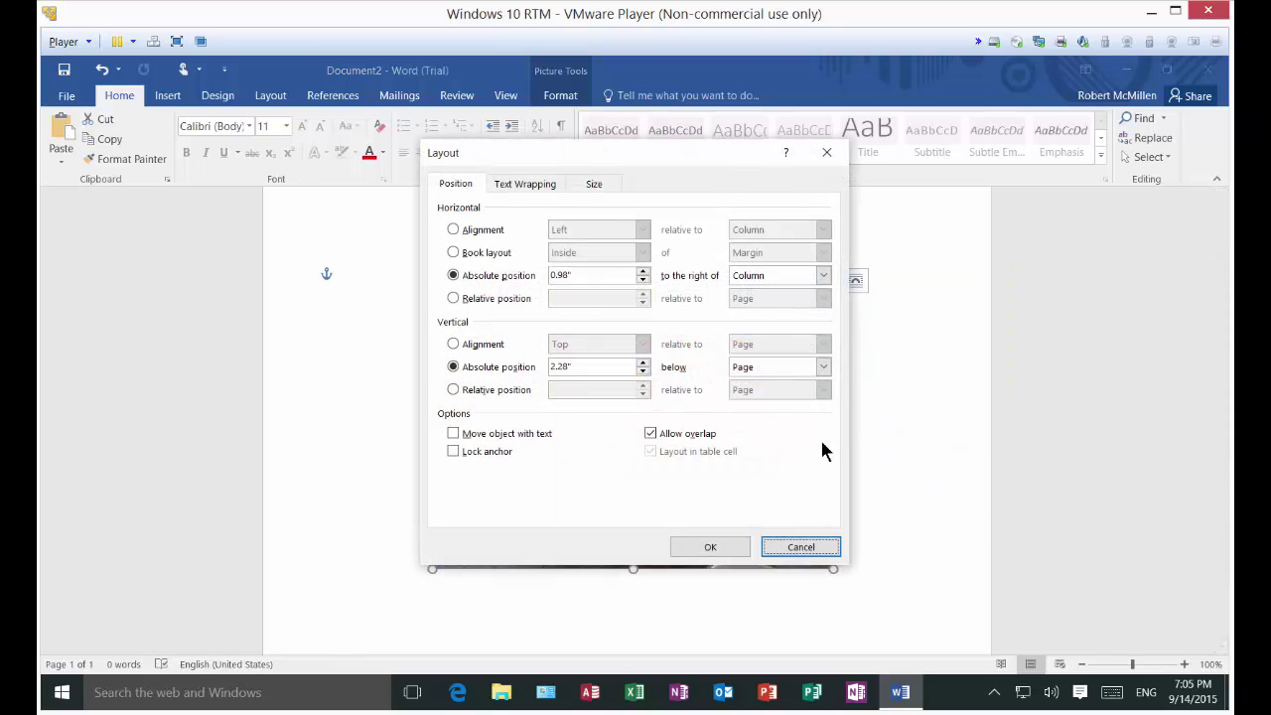
{"action": "left_click", "coordinate": [486, 232]}
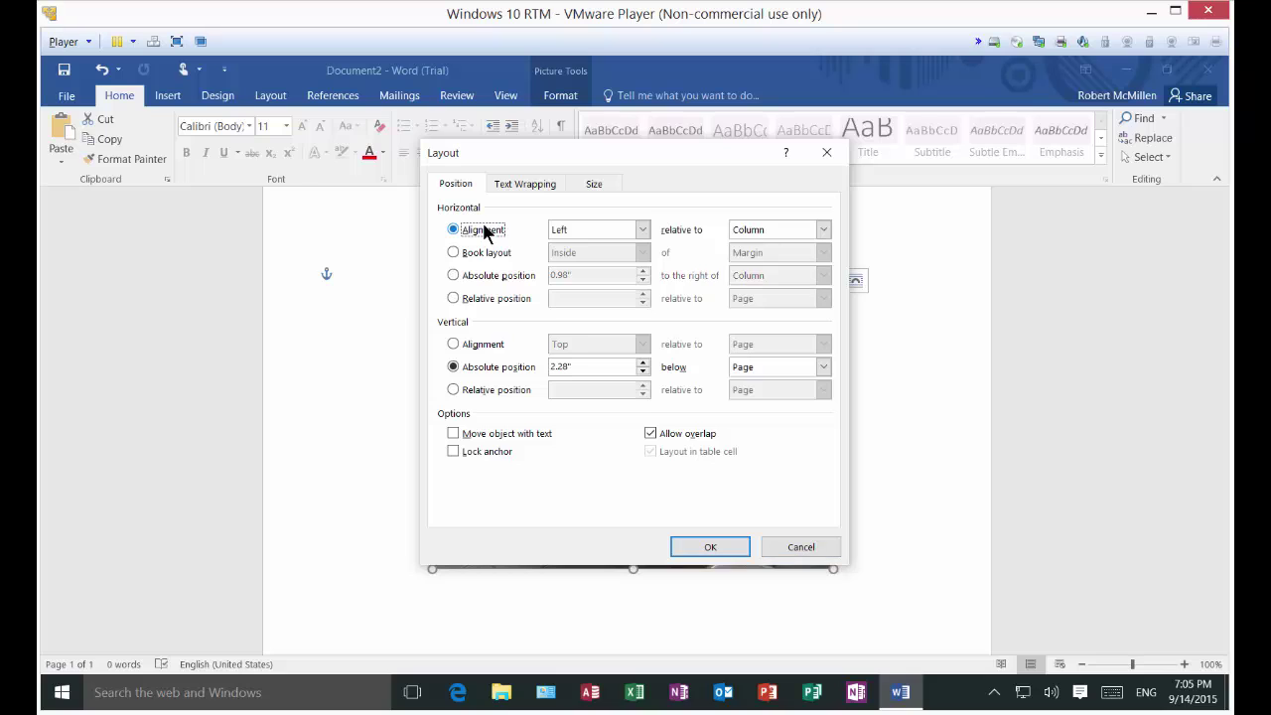
{"action": "left_click", "coordinate": [641, 230]}
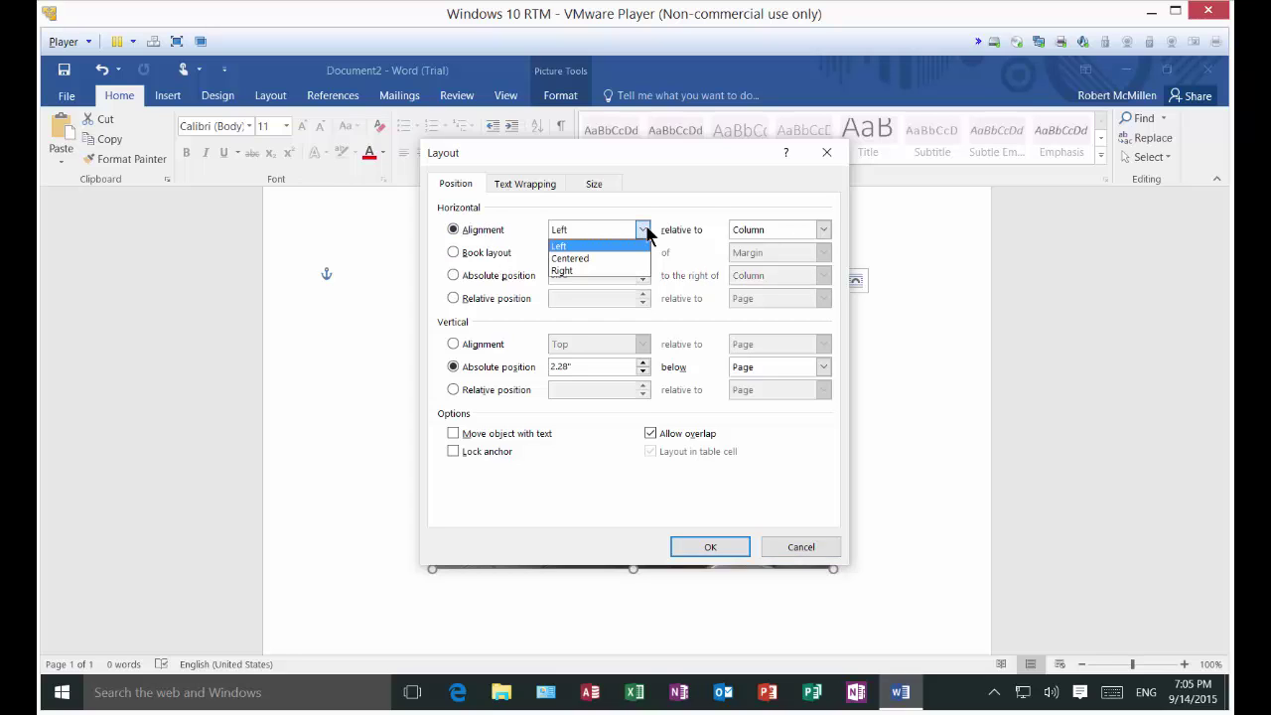
{"action": "left_click", "coordinate": [617, 272]}
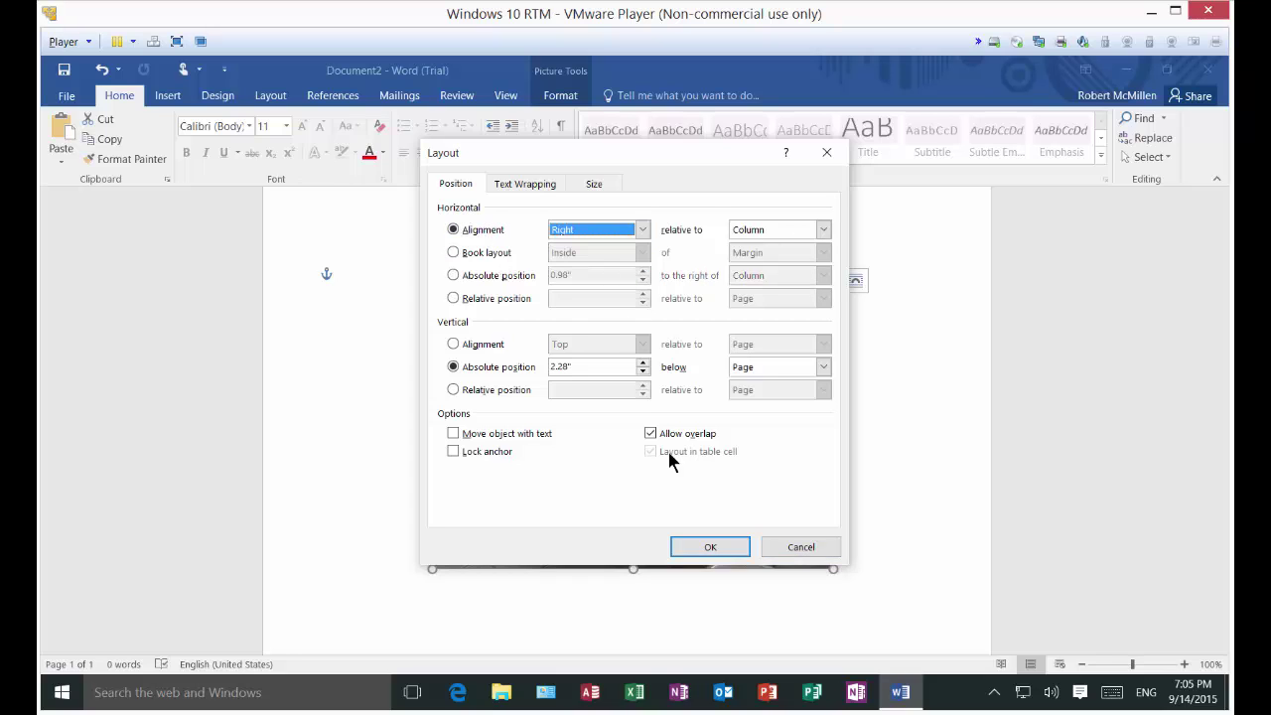
{"action": "left_click", "coordinate": [695, 552]}
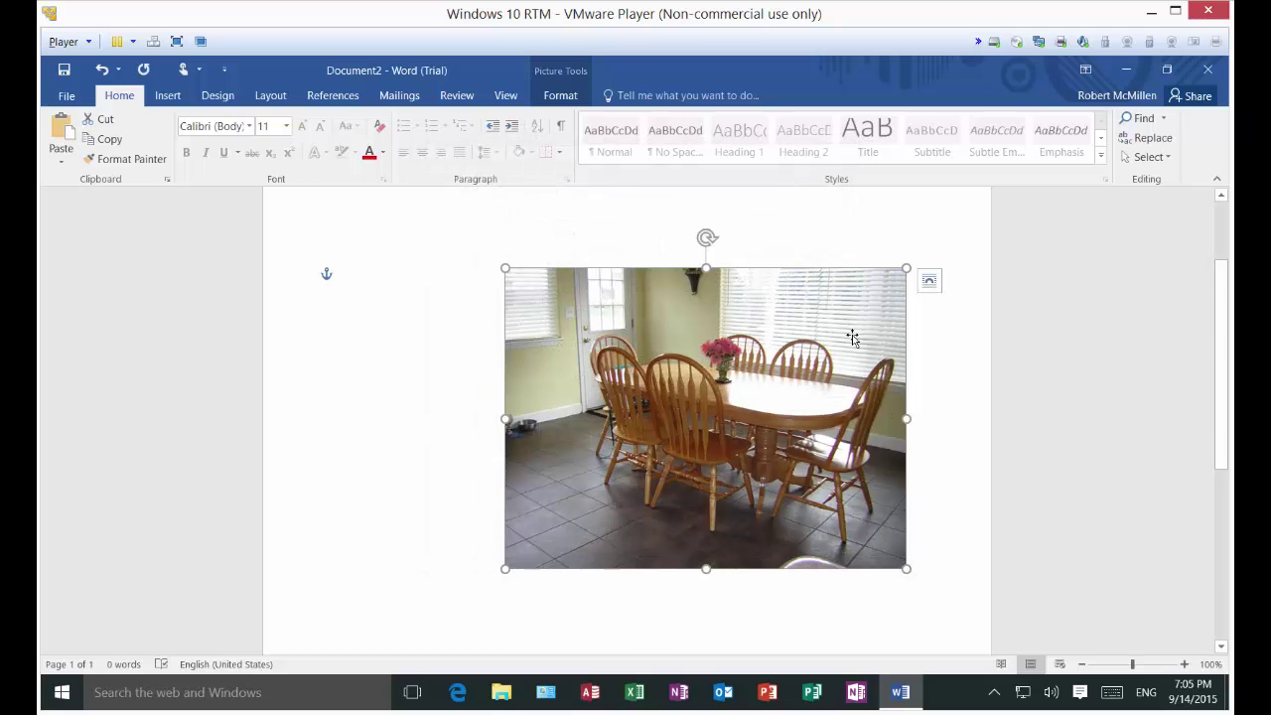
- Set the photo's Vertical Alignment to Centered relative to Page
{"action": "left_click", "coordinate": [930, 282]}
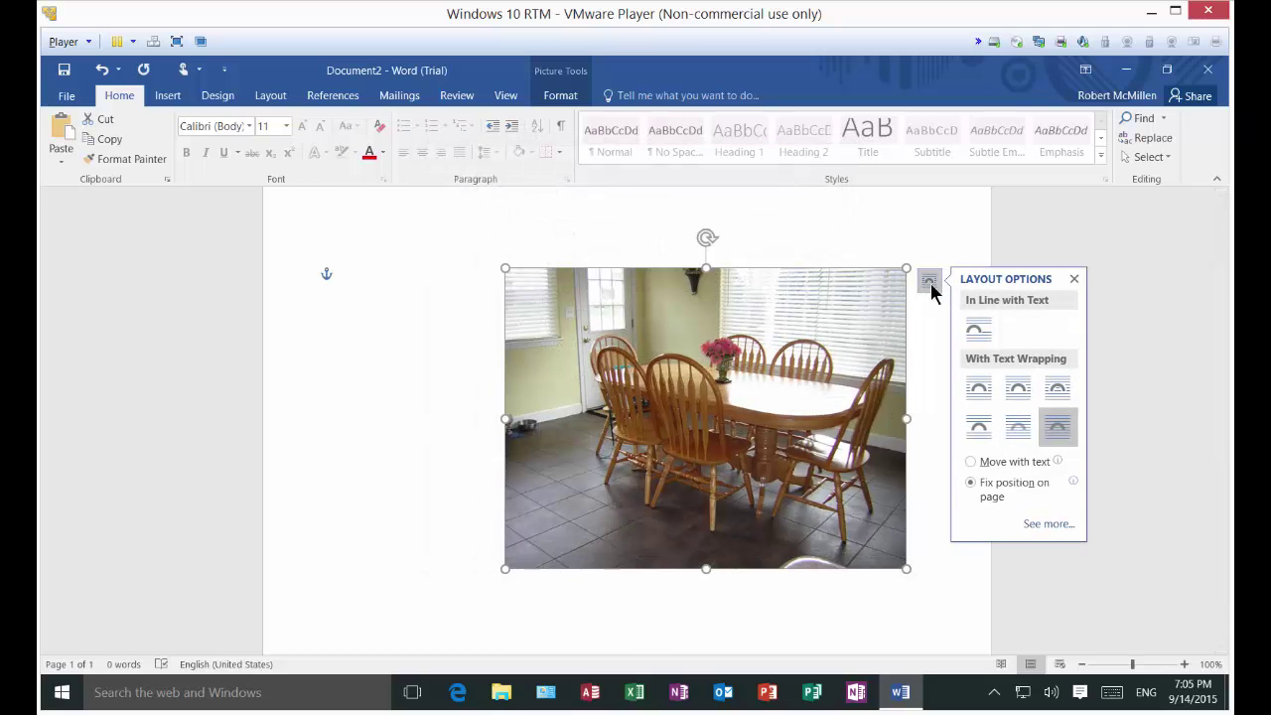
{"action": "left_click", "coordinate": [1033, 531]}
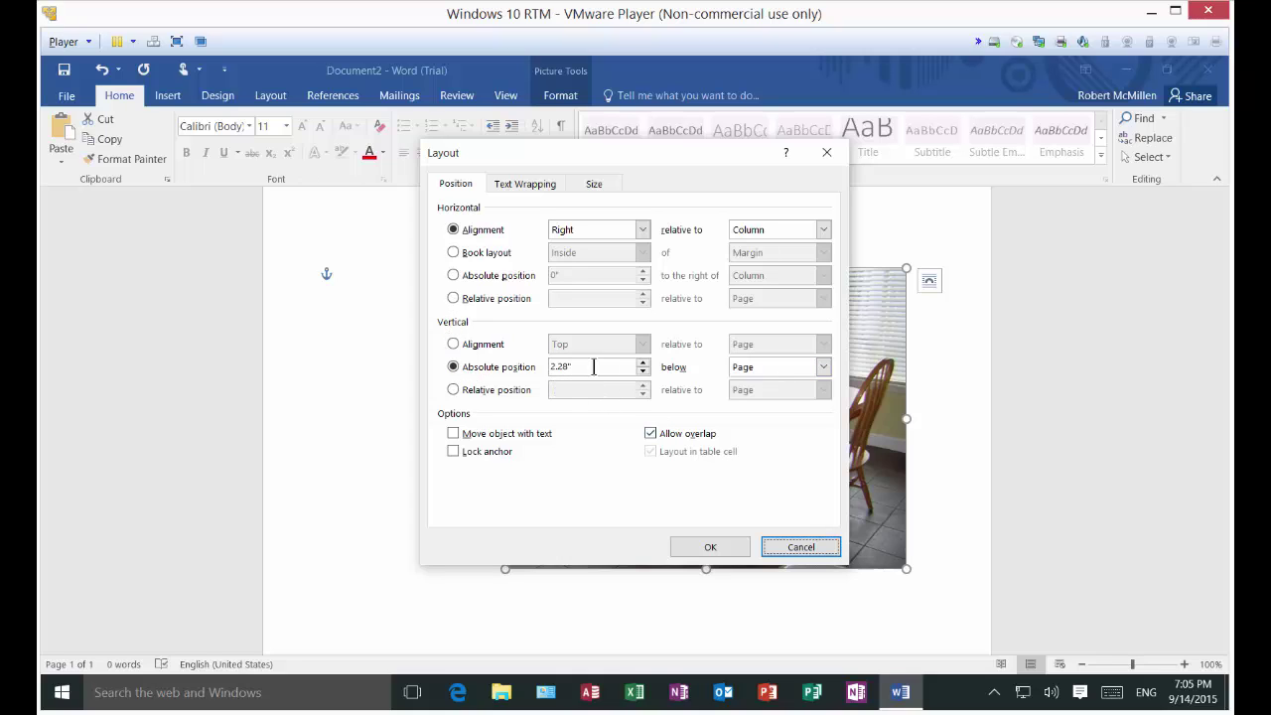
{"action": "left_click", "coordinate": [484, 345]}
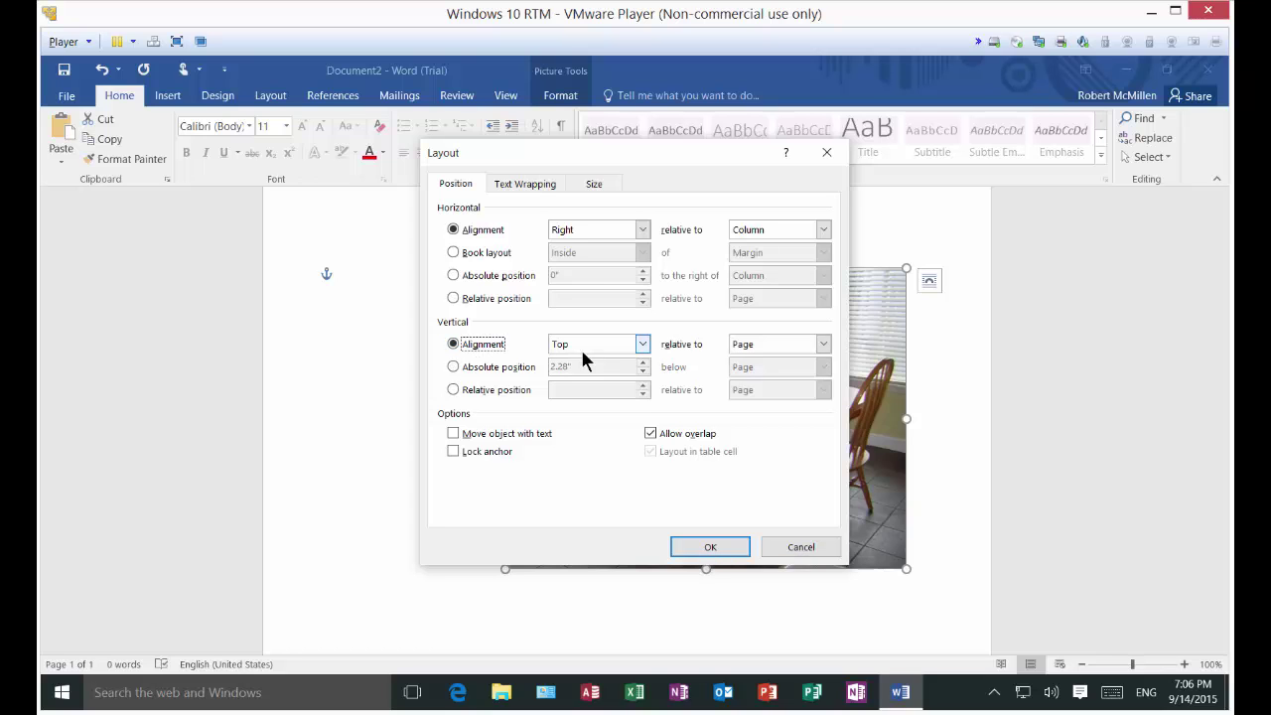
{"action": "left_click", "coordinate": [643, 346]}
{"action": "left_click", "coordinate": [629, 375]}
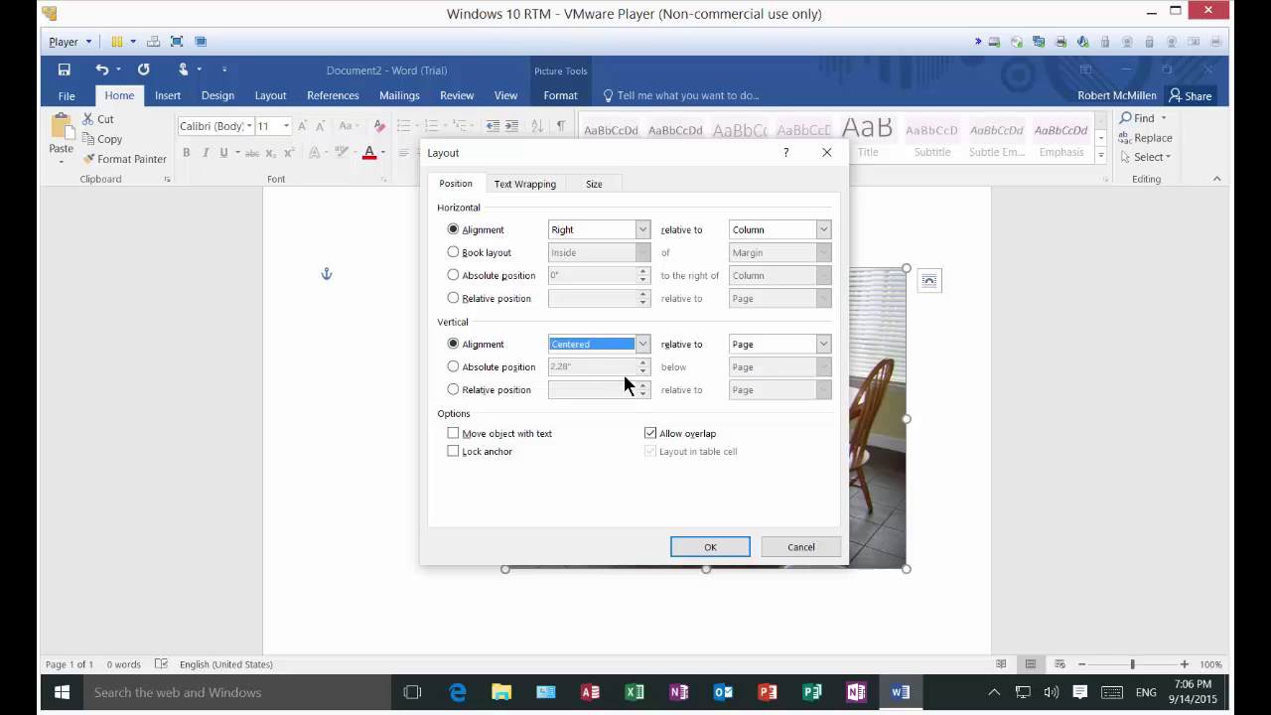
{"action": "left_click", "coordinate": [710, 546]}
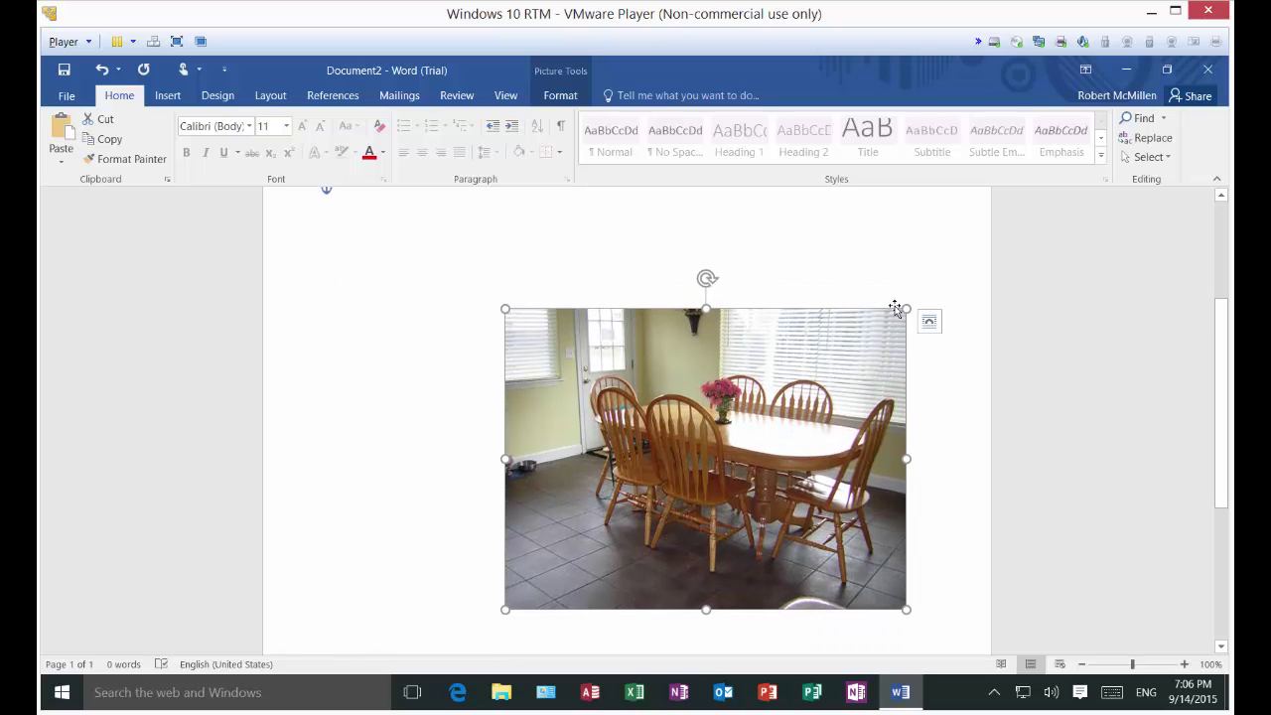
- Change the photo's text wrapping to Behind text, then add a new line on the page
{"action": "left_click", "coordinate": [930, 324]}
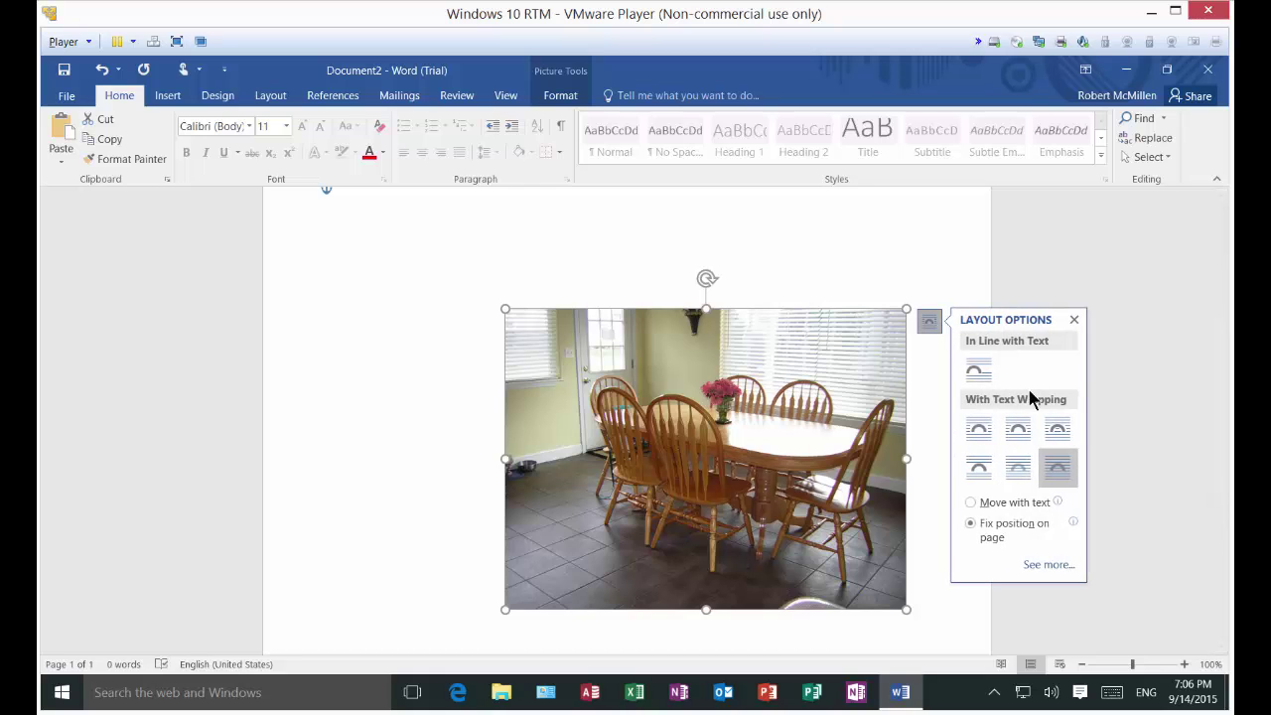
{"action": "left_click", "coordinate": [1056, 565]}
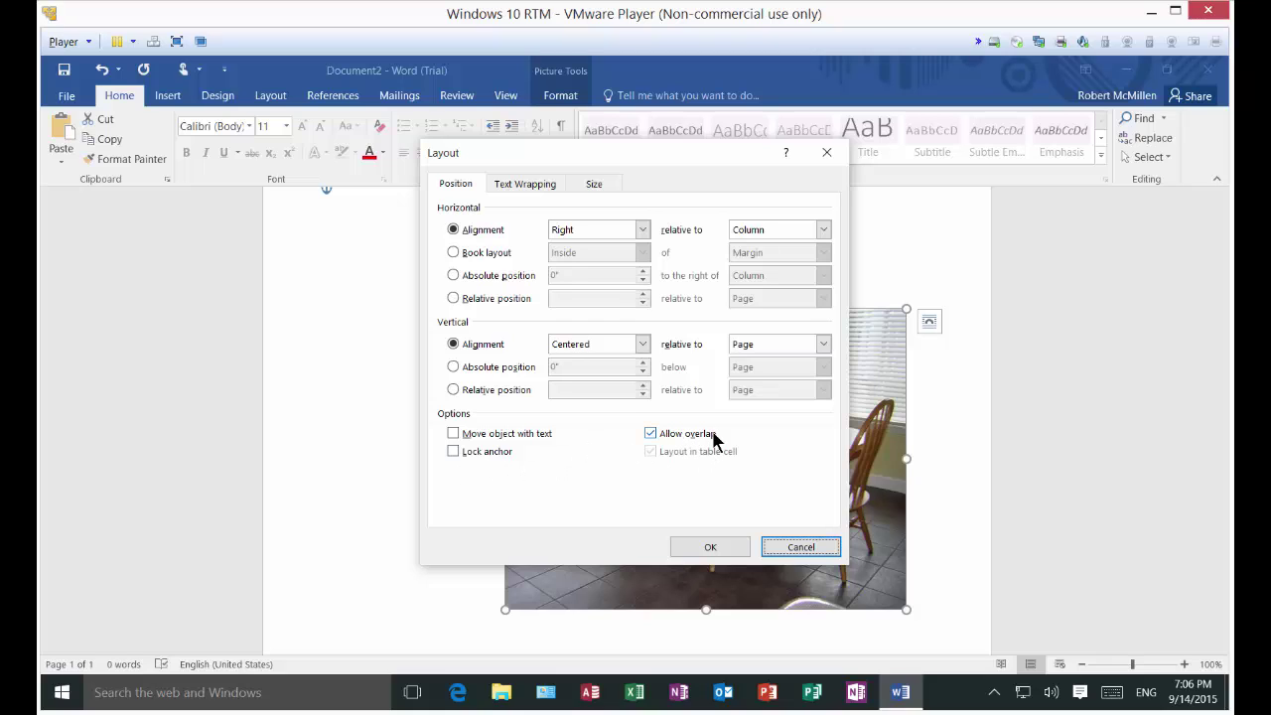
{"action": "left_click", "coordinate": [518, 186]}
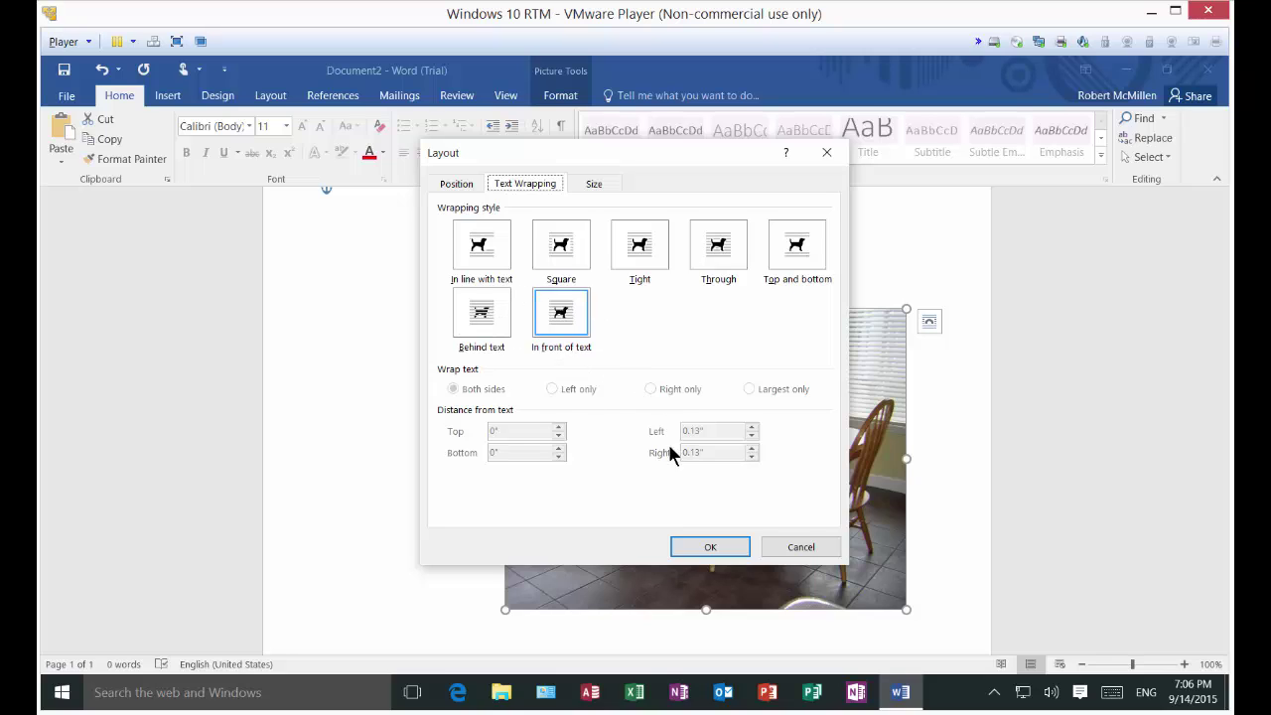
{"action": "left_click", "coordinate": [489, 314]}
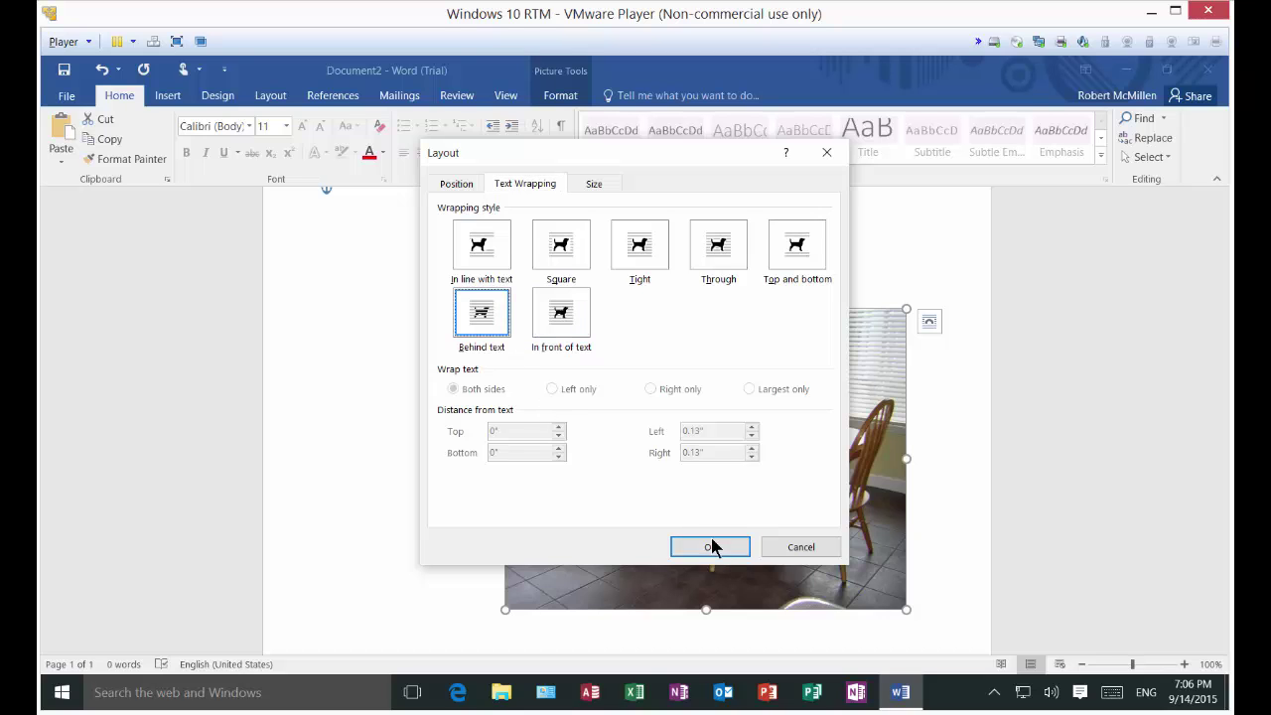
{"action": "left_click", "coordinate": [733, 551]}
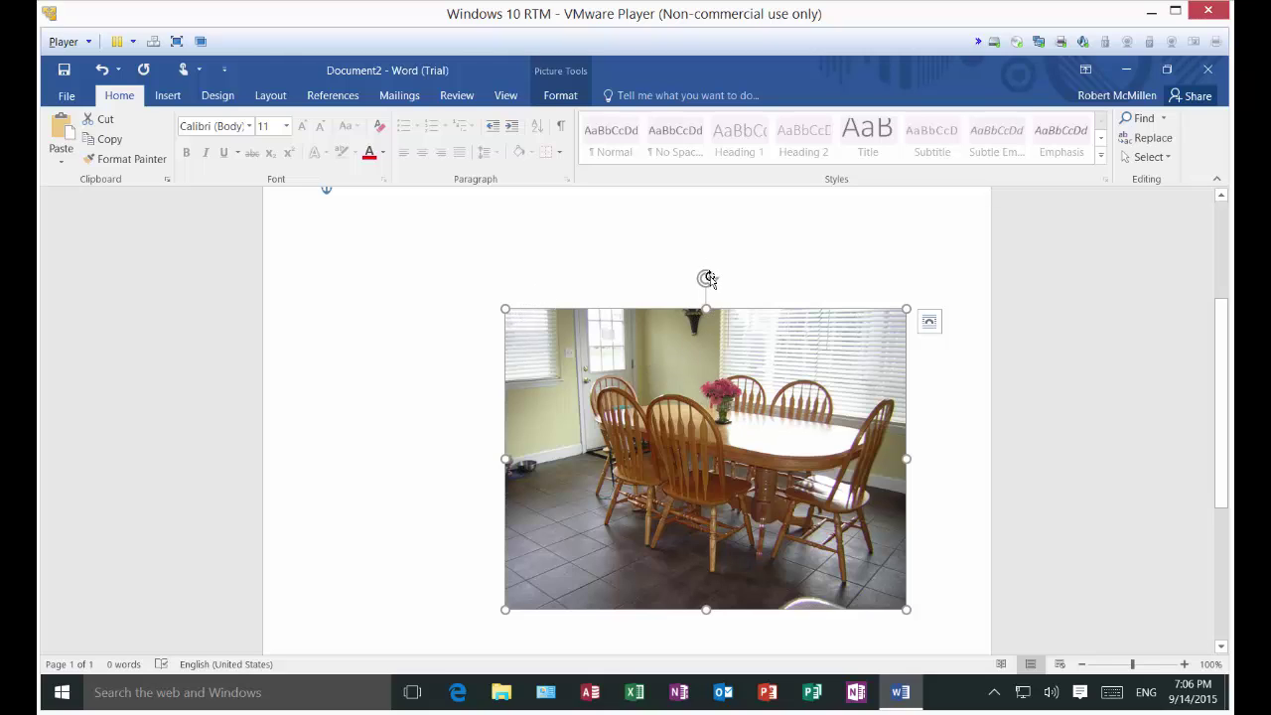
{"action": "left_click", "coordinate": [448, 272]}
{"action": "key", "text": "Return"}
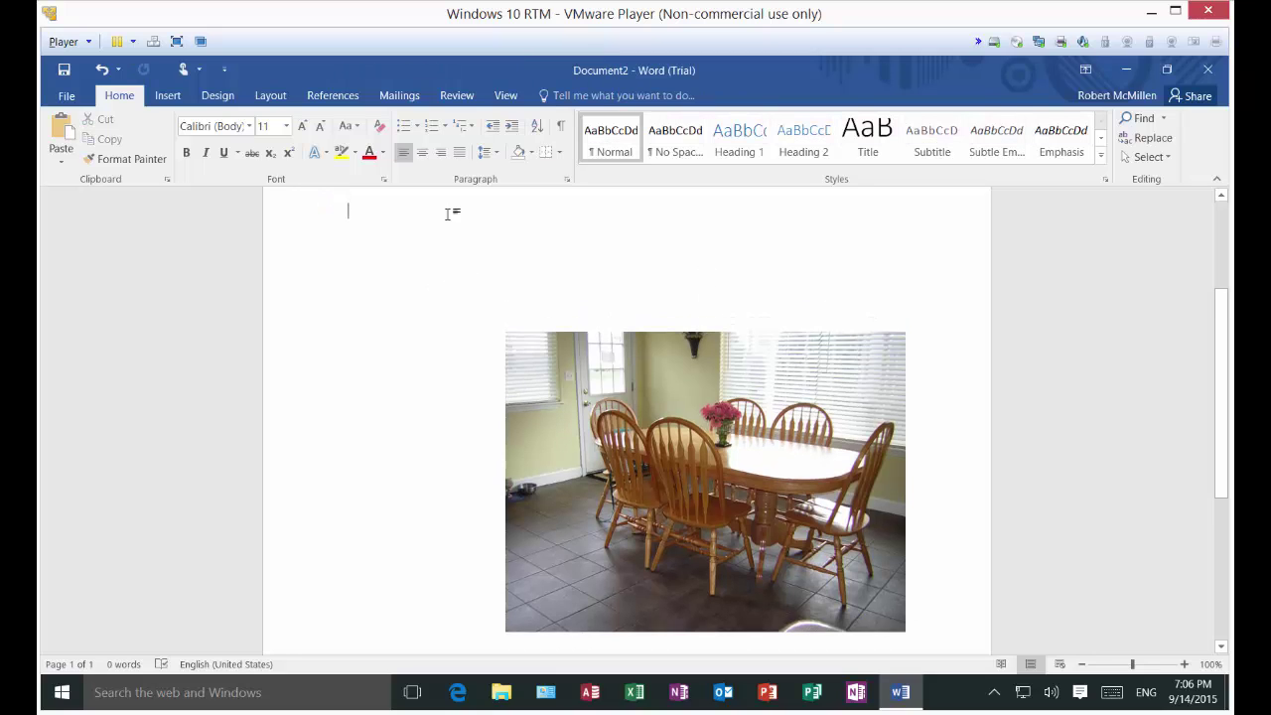